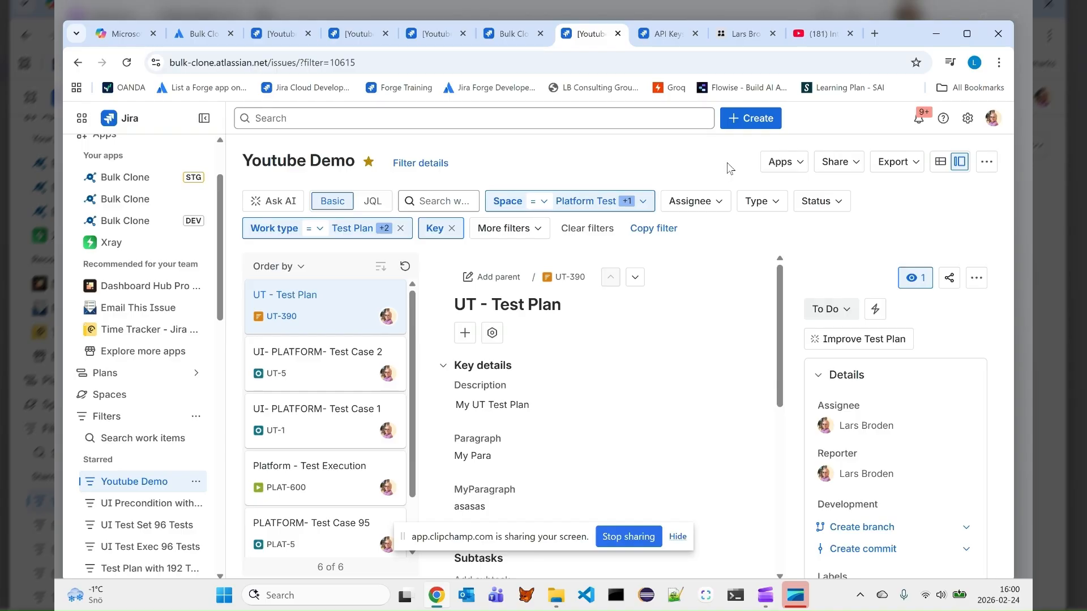
Open Bulk Clone for the Youtube Demo filter's work items and review the available clone options
left_click(781, 163)
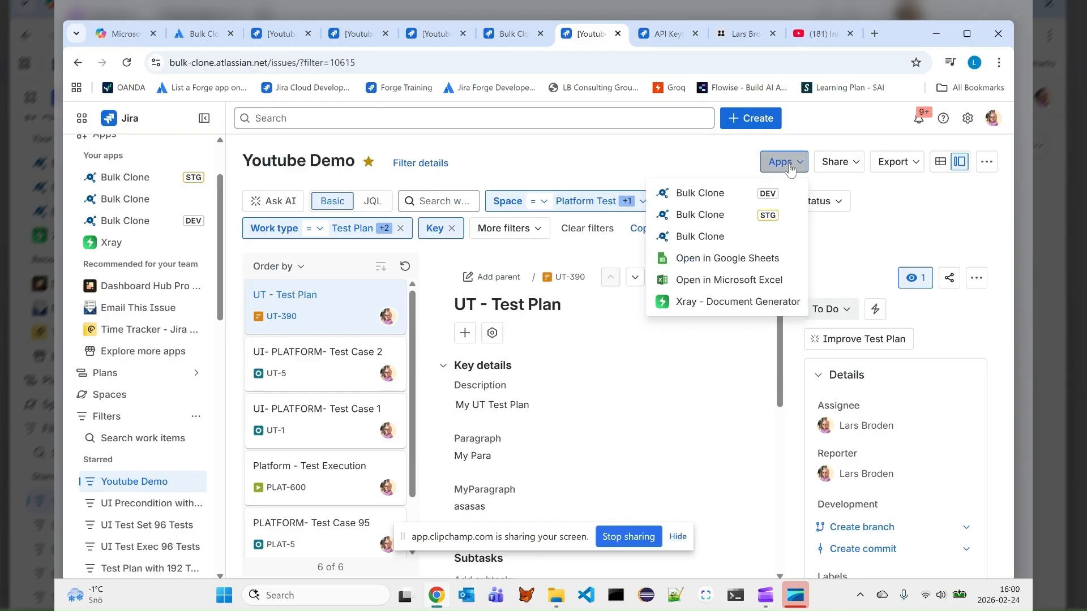
left_click(710, 238)
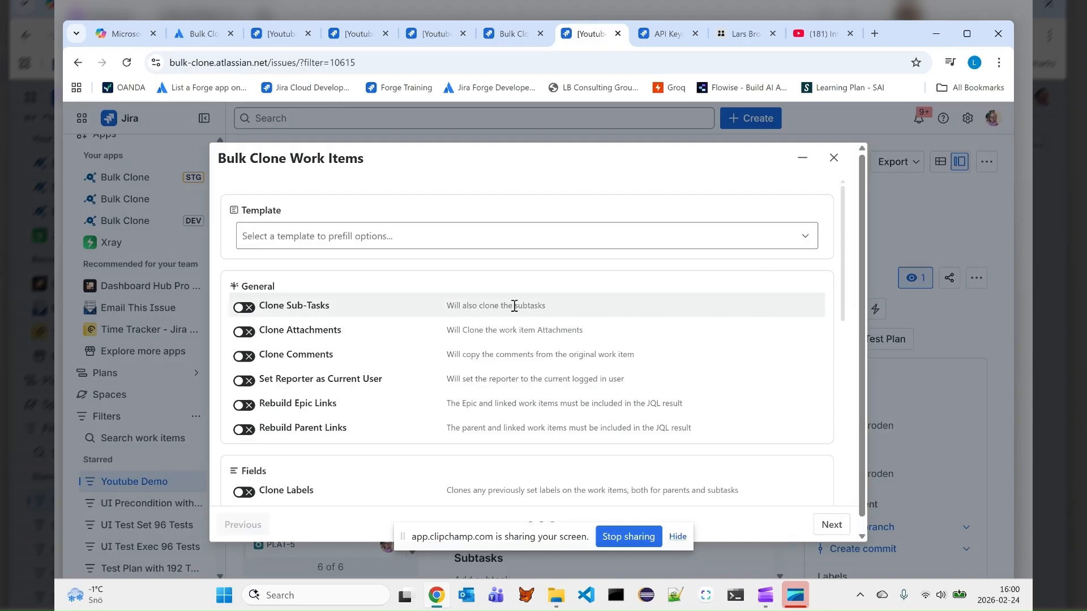
scroll(334, 474, "down", 1)
scroll(337, 474, "down", 1)
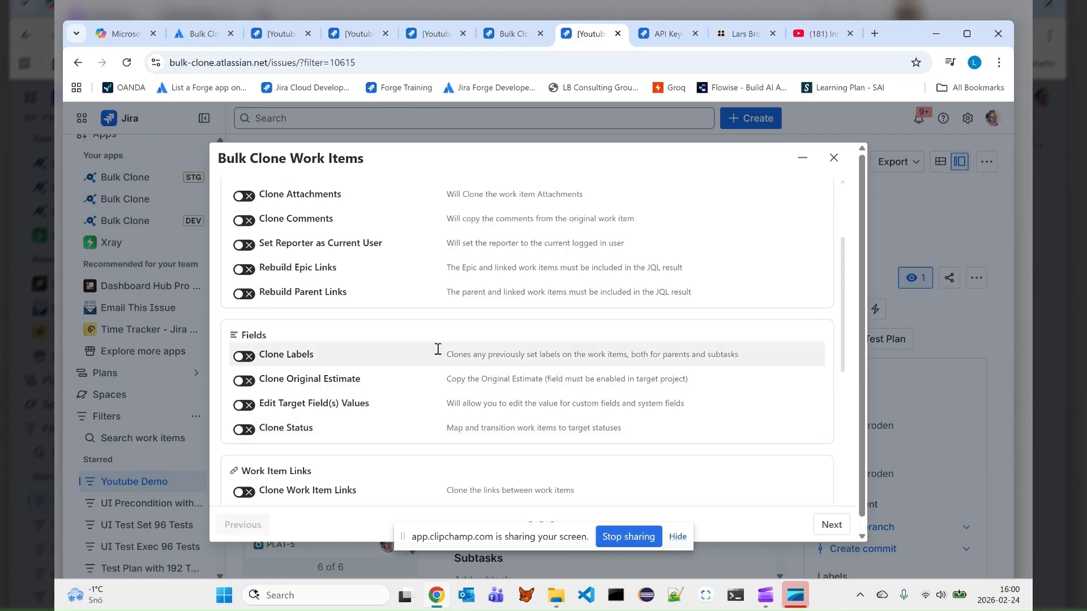
scroll(301, 389, "down", 2)
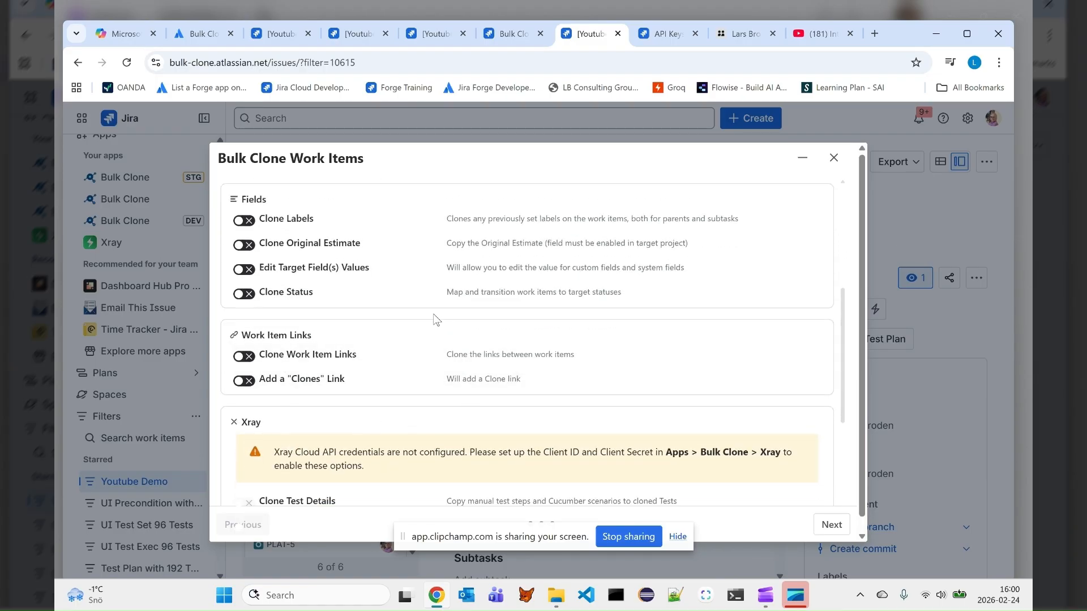
scroll(403, 341, "up", 4)
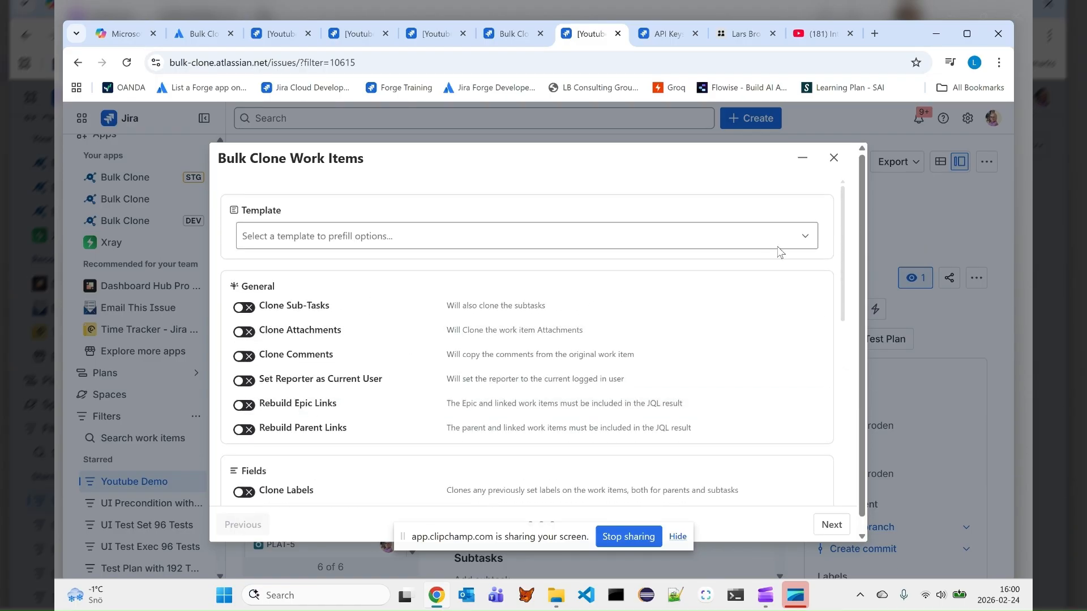
Check which saved templates can prefill the bulk clone options, without selecting one
left_click(809, 242)
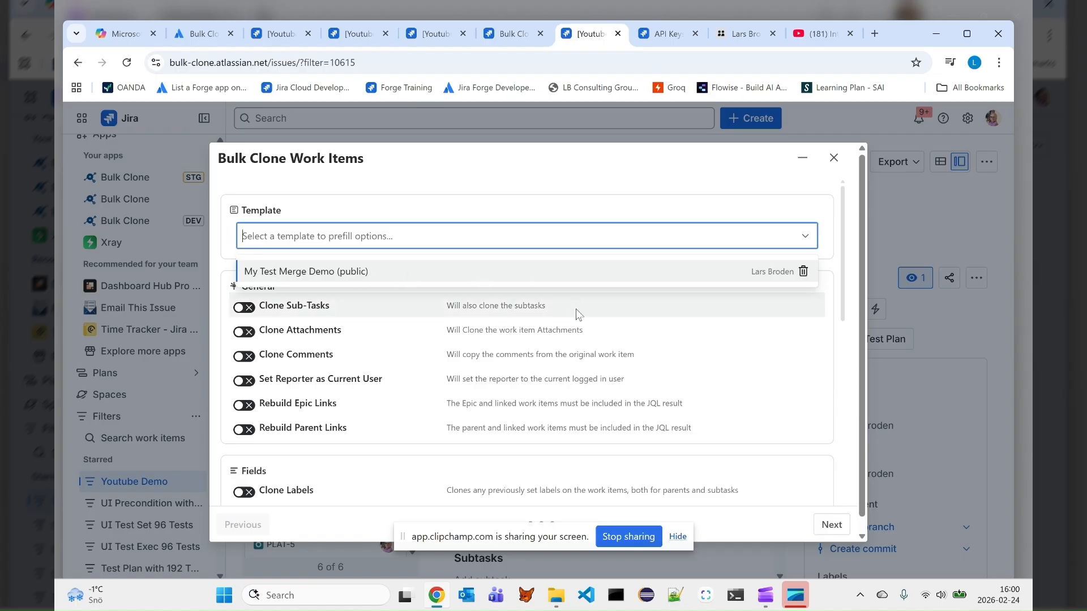
scroll(577, 309, "down", 1)
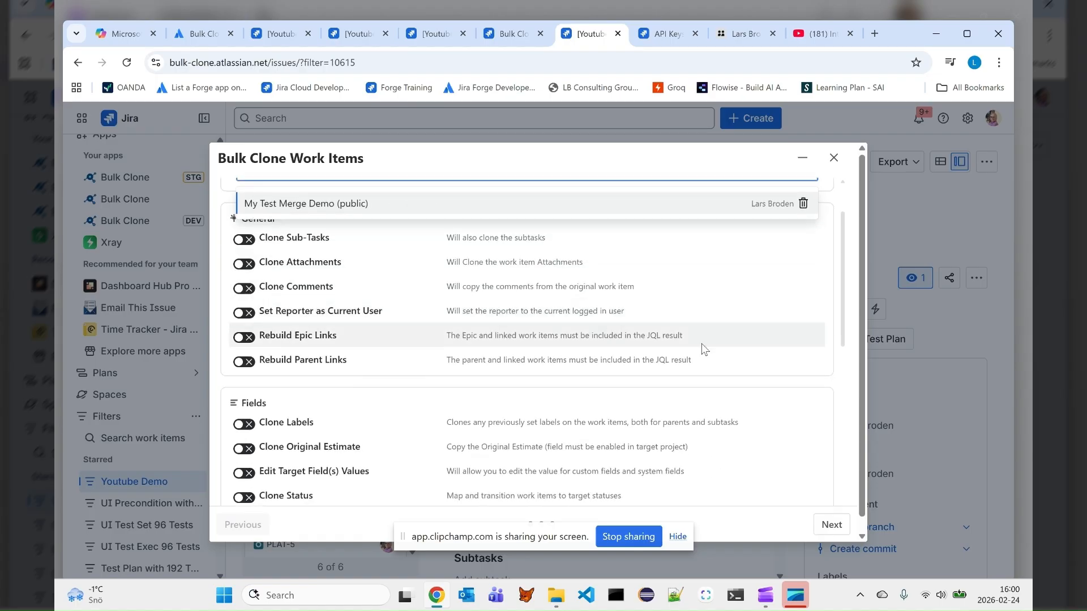
left_click(851, 376)
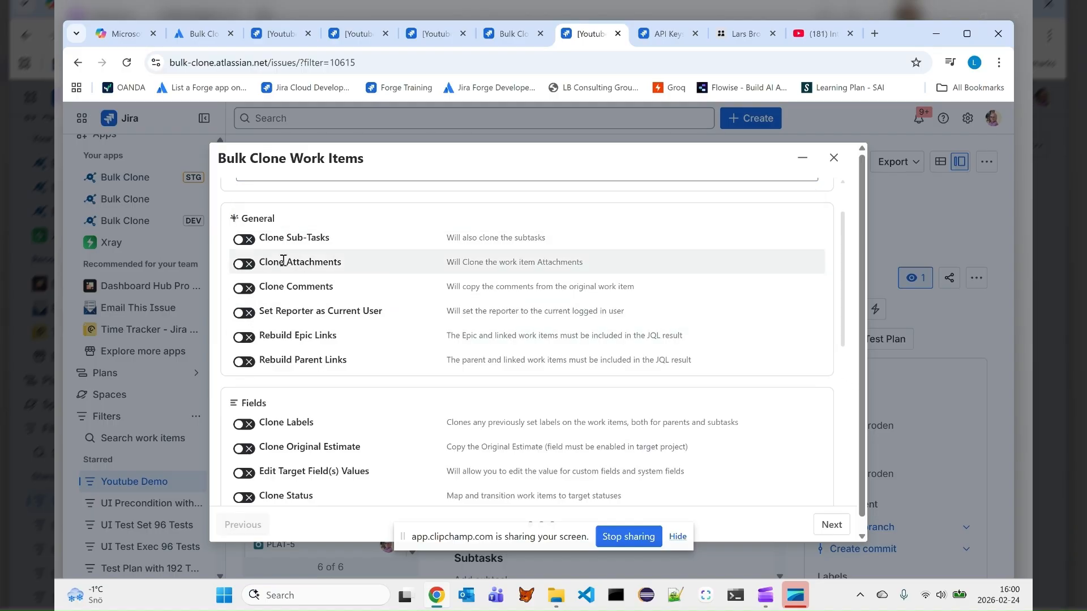
Turn on Clone Status in the Fields options of the bulk clone
scroll(227, 243, "down", 2)
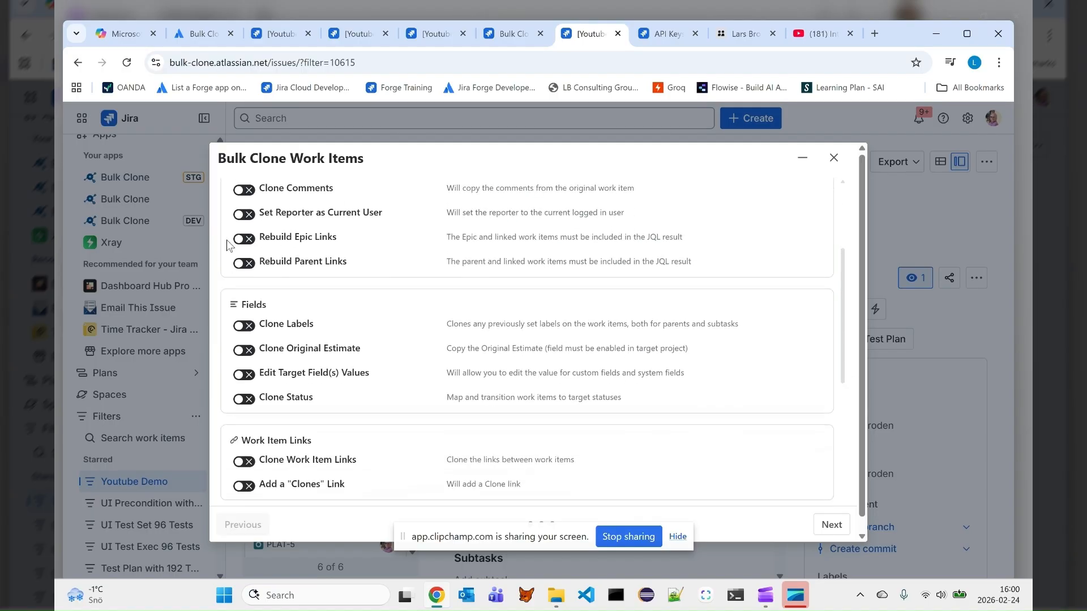
left_click(246, 365)
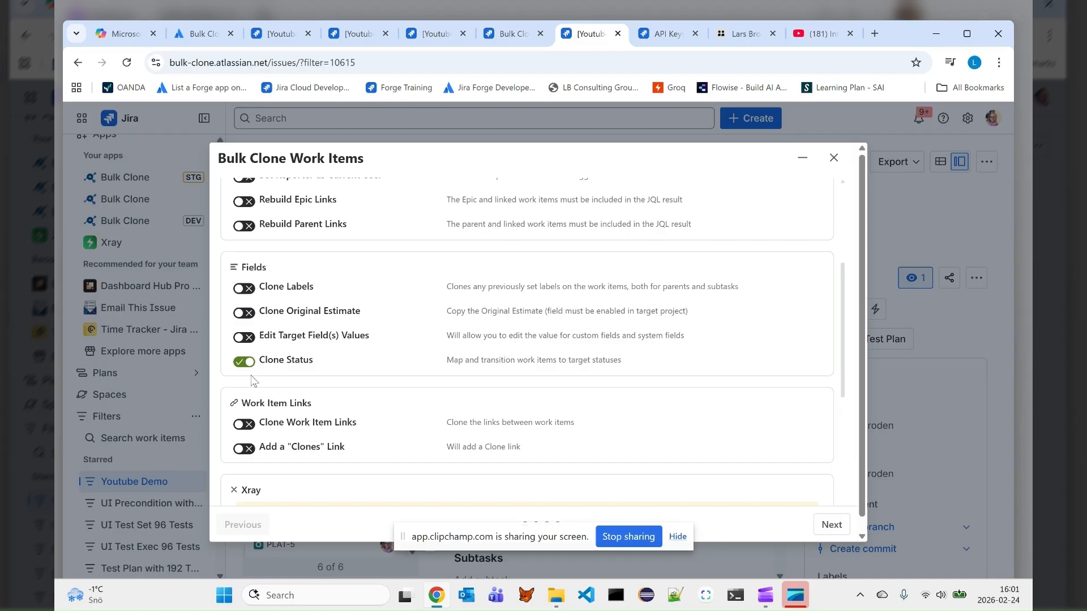
scroll(369, 358, "down", 1)
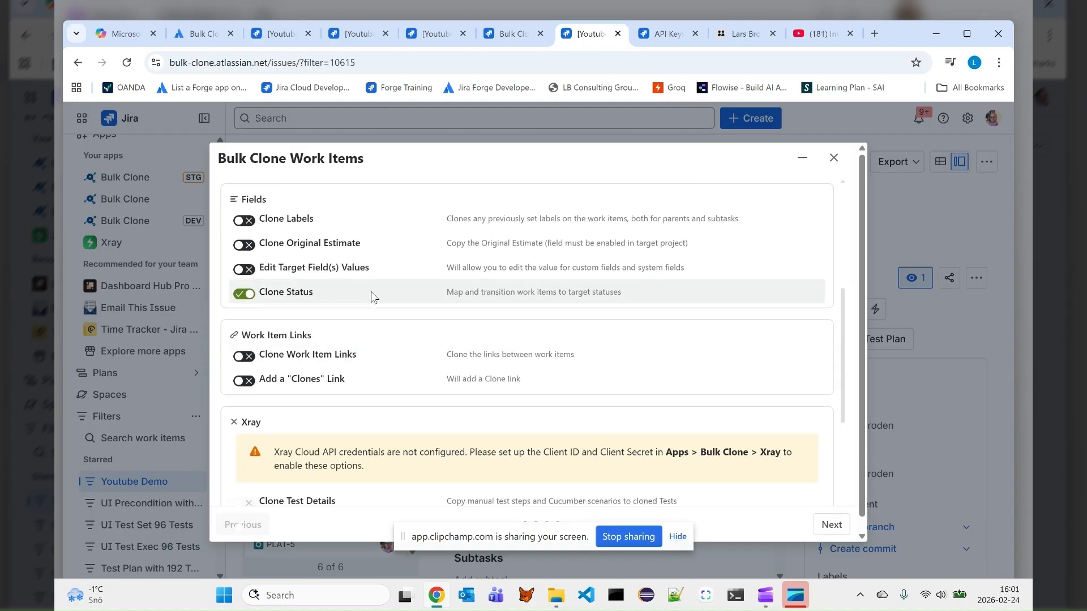
Examine the Xray clone options and their API credentials notice, and close the Bulk Clone dialog without cloning
scroll(437, 335, "down", 3)
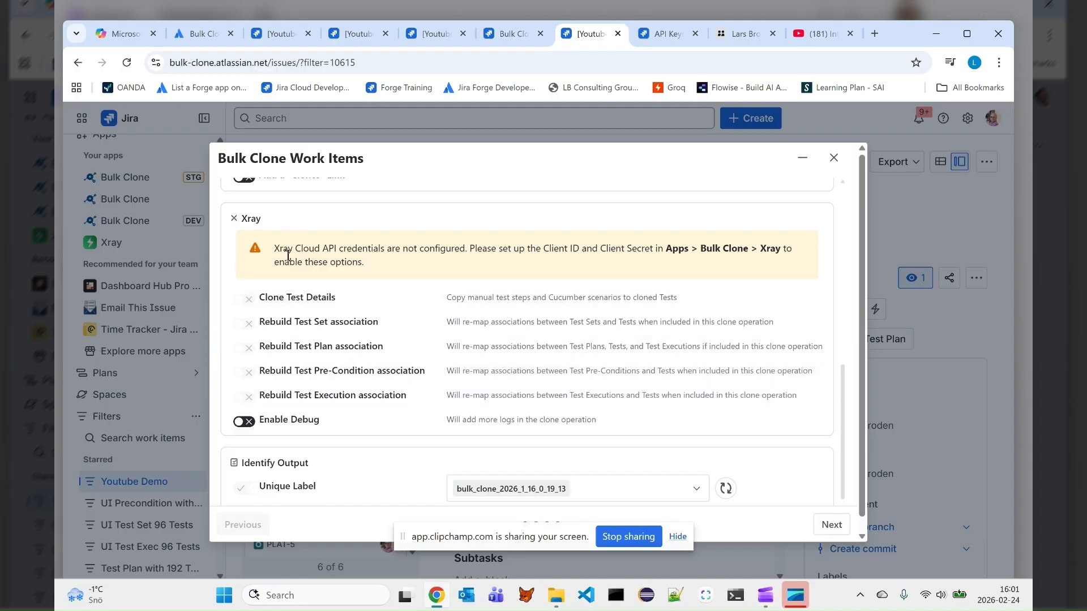
left_click_drag(276, 249, 366, 265)
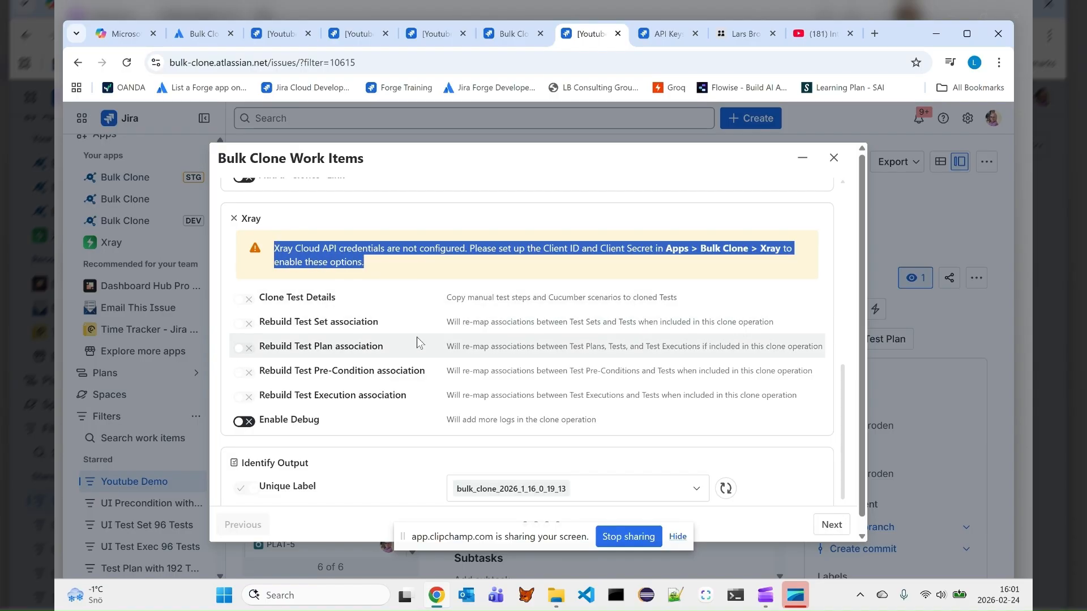
scroll(417, 337, "down", 3)
scroll(593, 271, "up", 4)
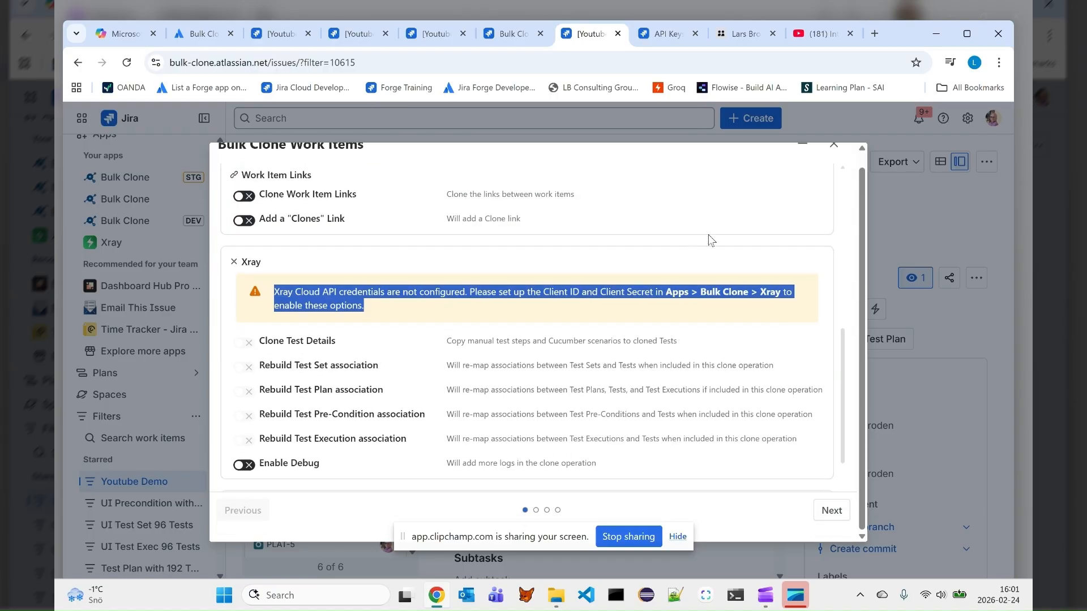
scroll(708, 235, "up", 2)
left_click(835, 150)
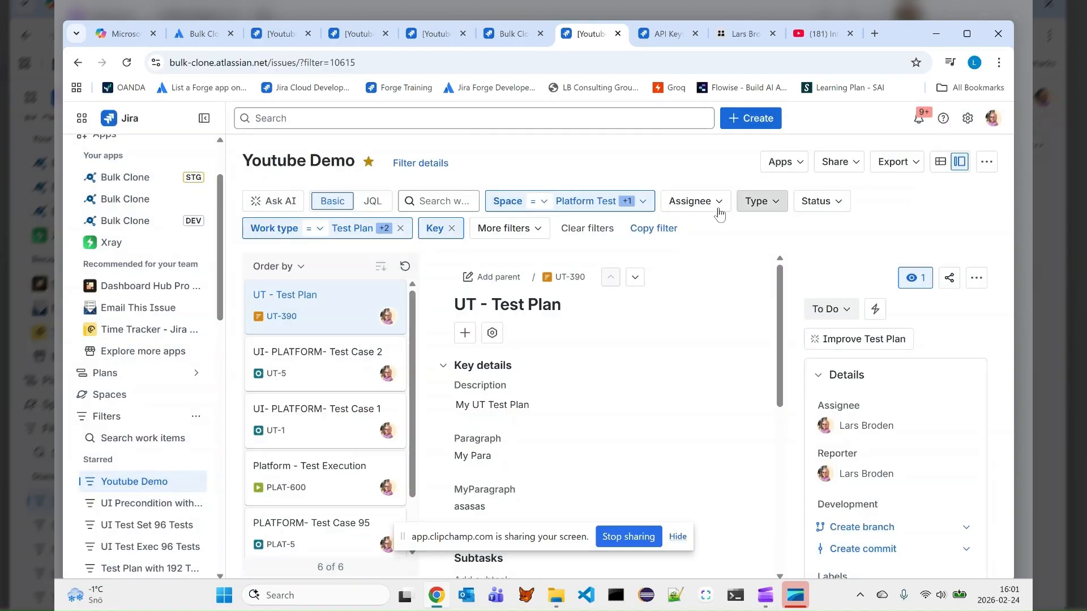
Open the Xray Cloud API credentials settings of the production Bulk Clone app
scroll(150, 299, "up", 2)
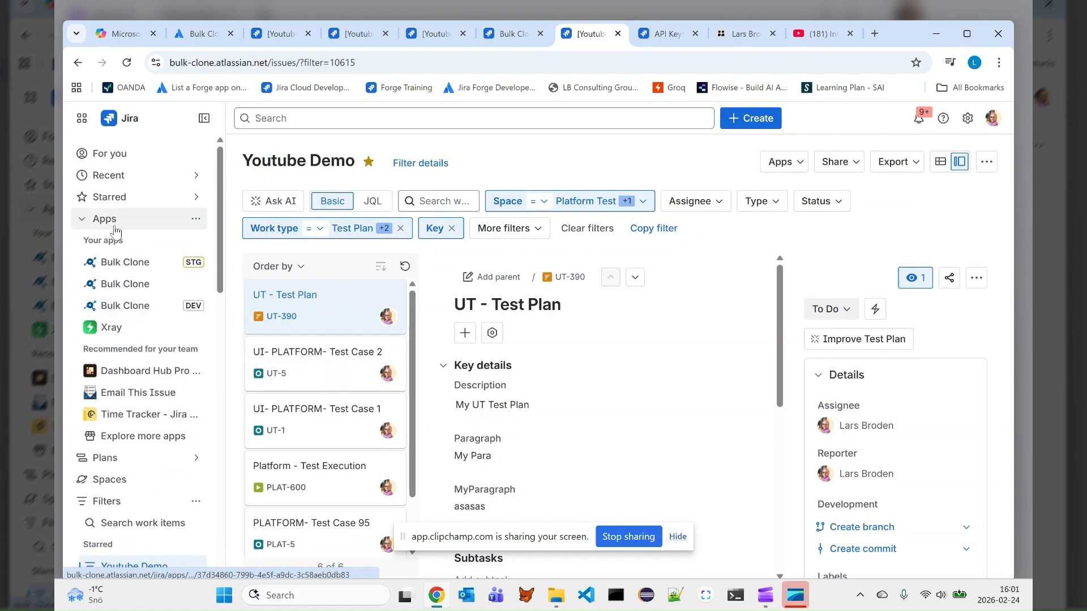
left_click(125, 284)
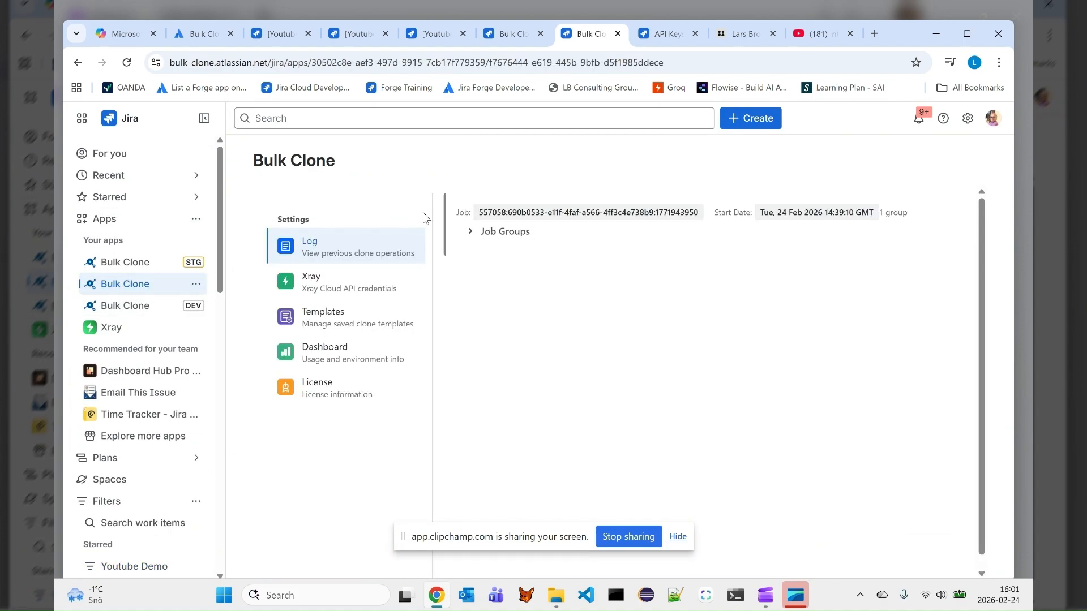
left_click(315, 285)
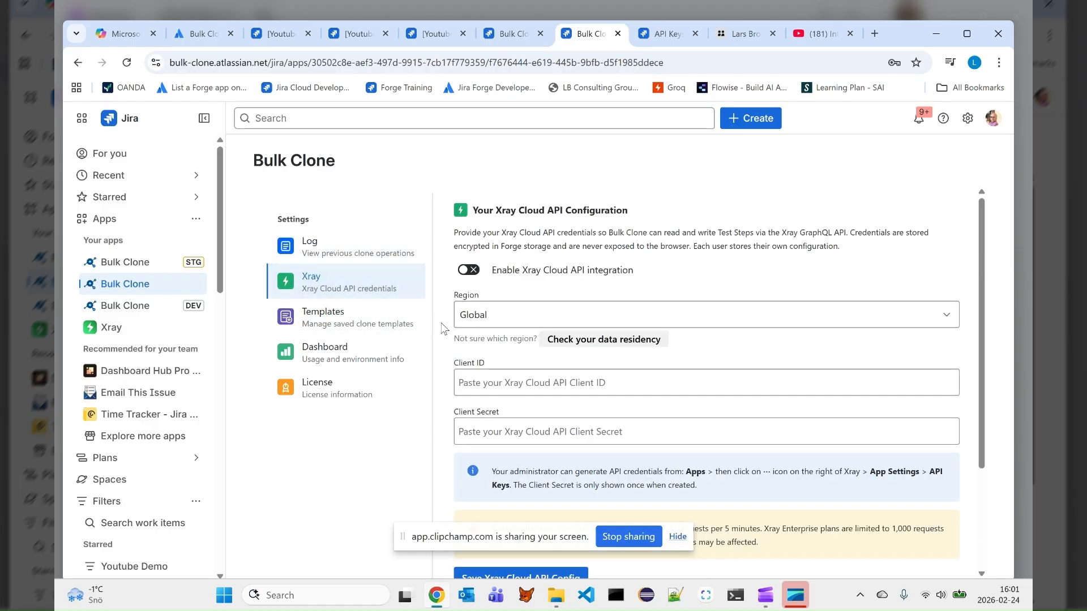
Hide the screen-sharing notice and review the Xray credentials form and the existing user configurations
scroll(558, 270, "down", 3)
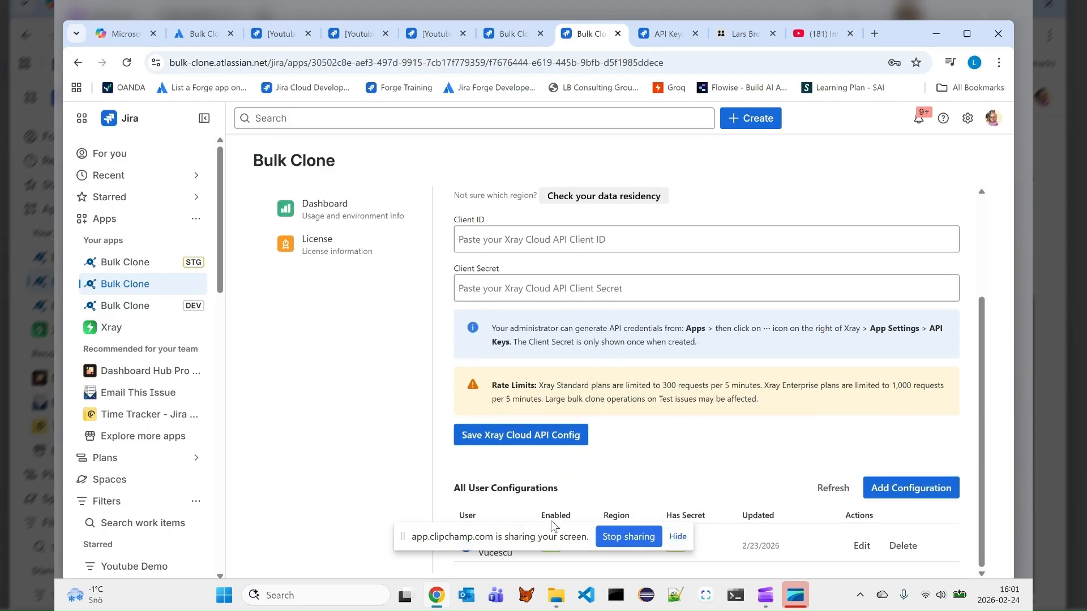
left_click(678, 536)
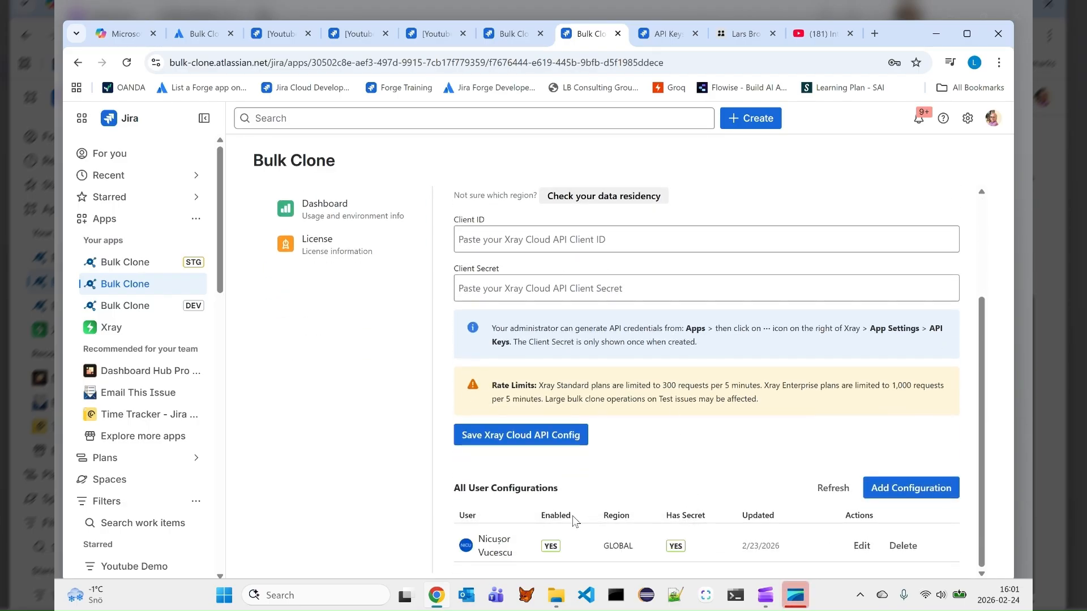
scroll(576, 484, "up", 1)
scroll(576, 484, "down", 1)
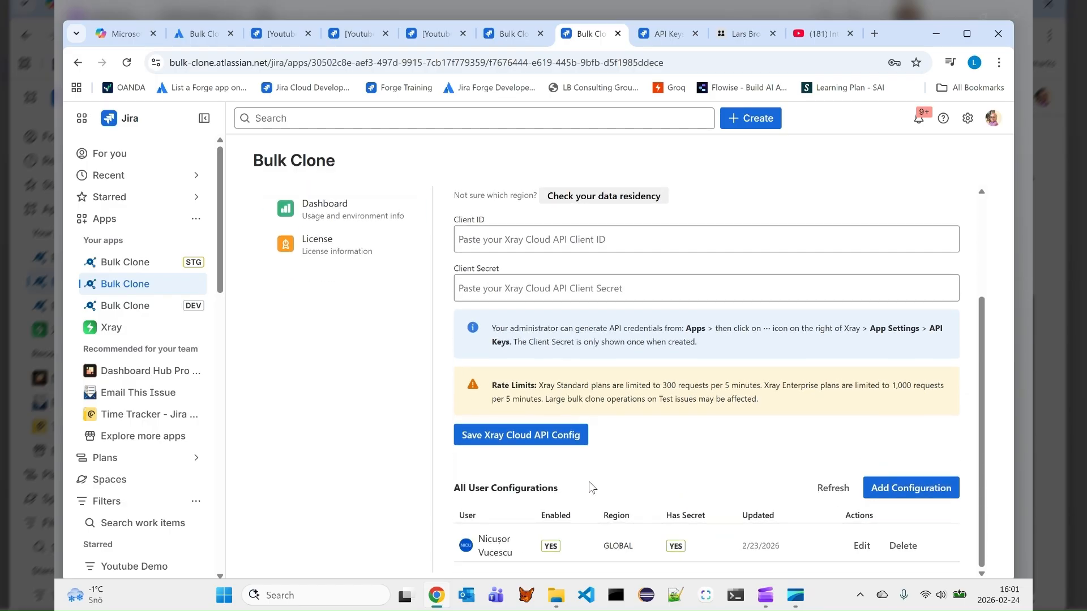
scroll(597, 484, "up", 2)
scroll(603, 480, "down", 2)
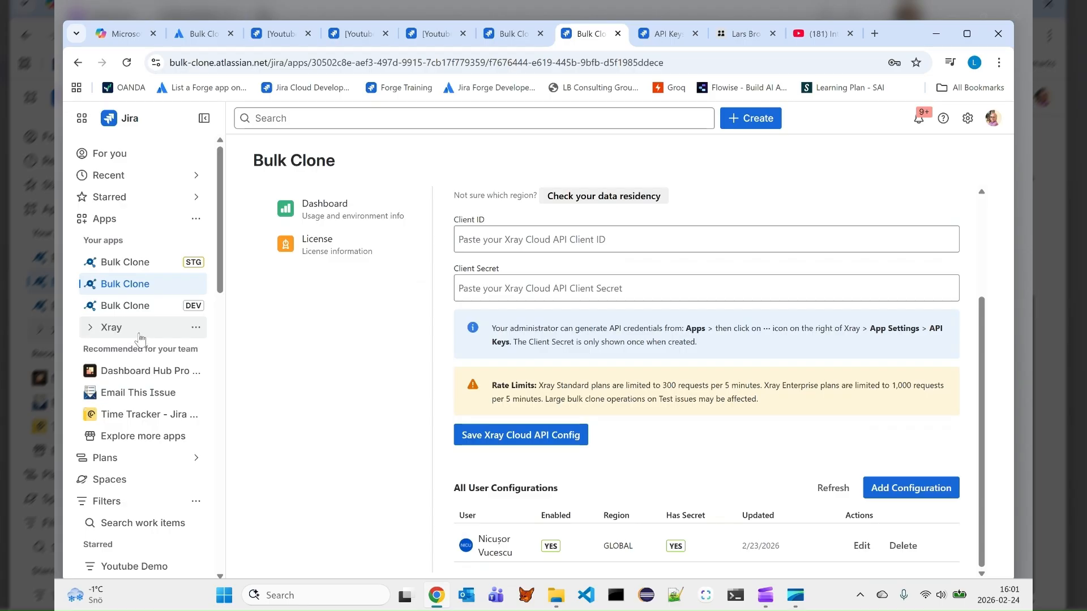
Open the API Keys page in the Xray app settings
left_click(196, 330)
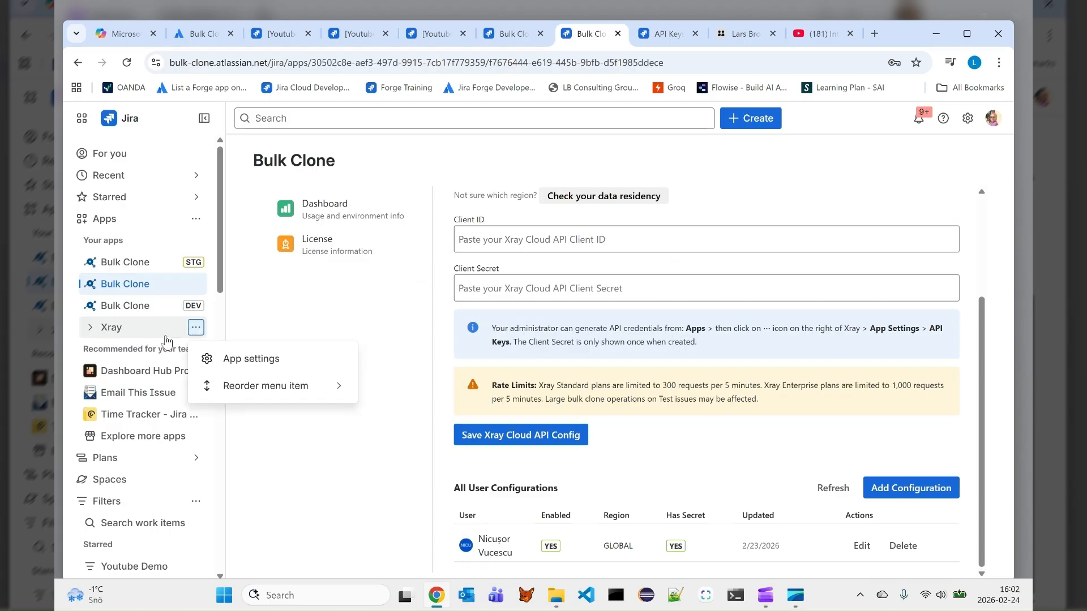
left_click(252, 362)
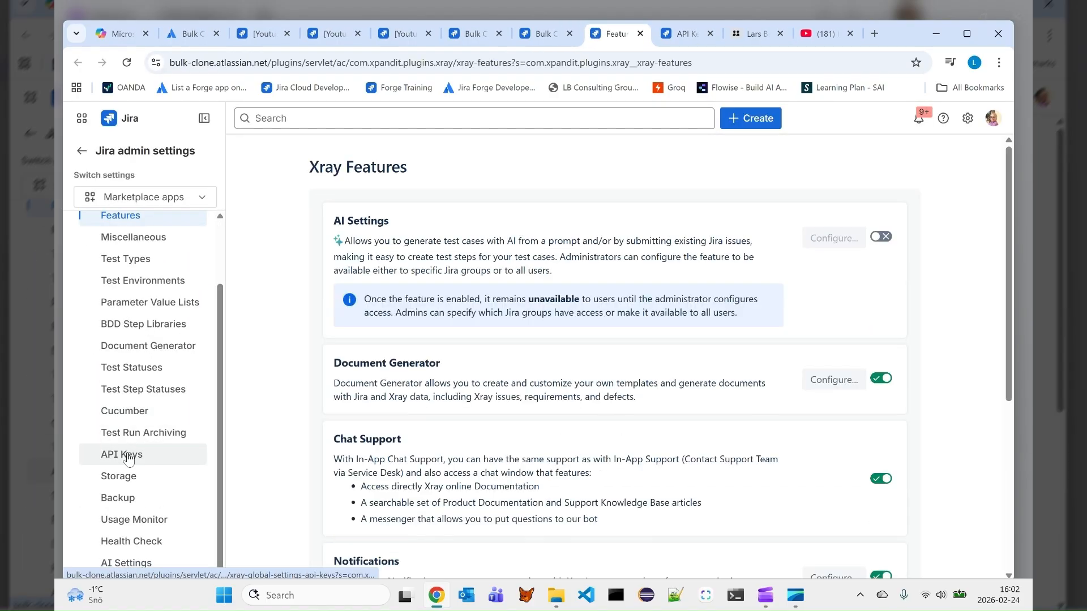
left_click(128, 457)
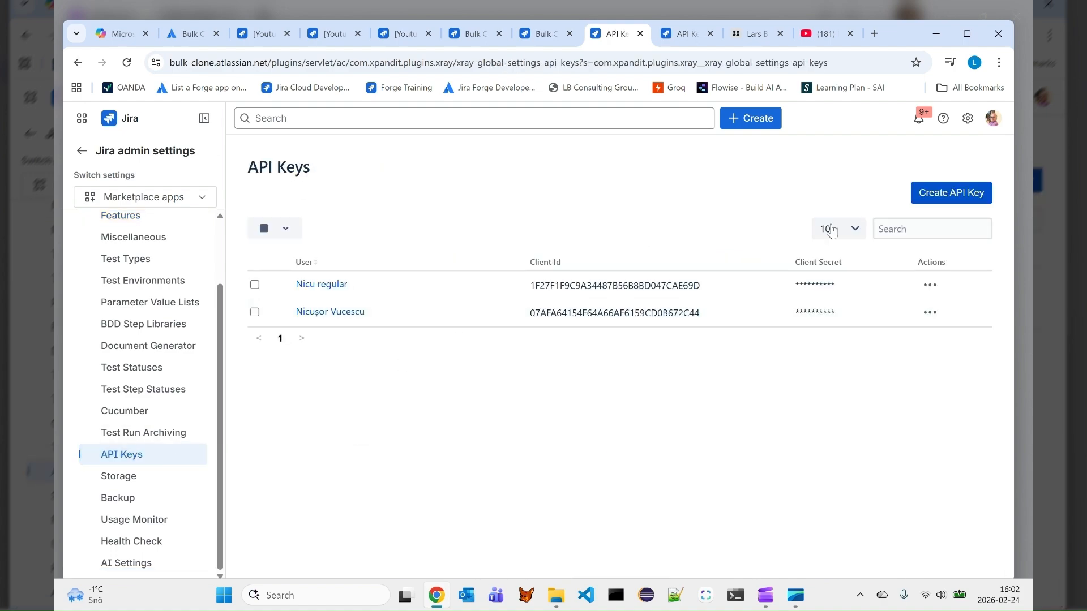
Create a new Xray API key by finding the user by first name, choosing the first match and generating the key
left_click(943, 194)
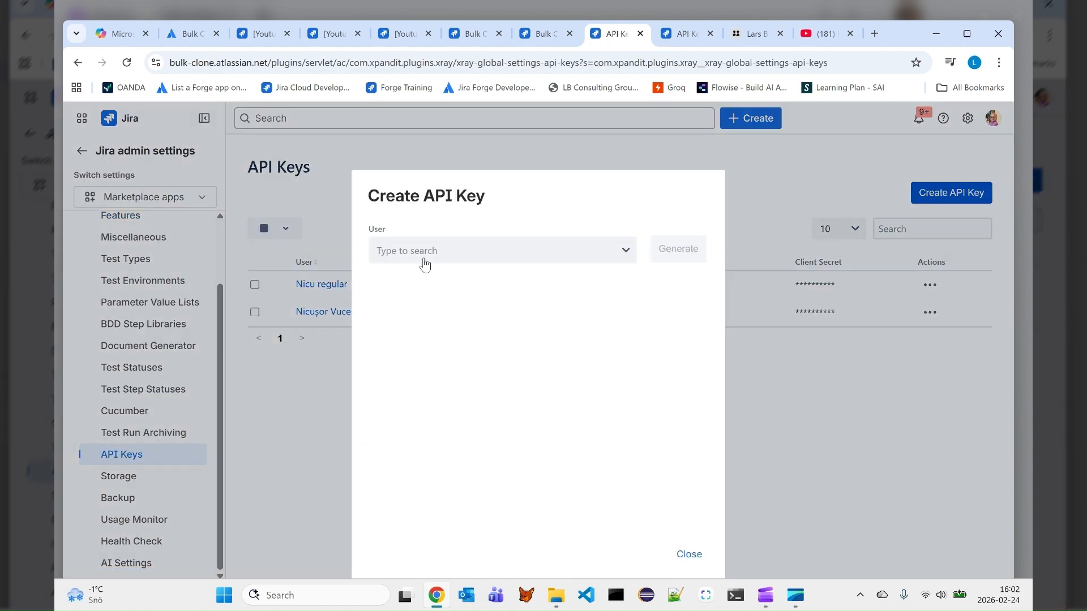
left_click(427, 257)
type("s")
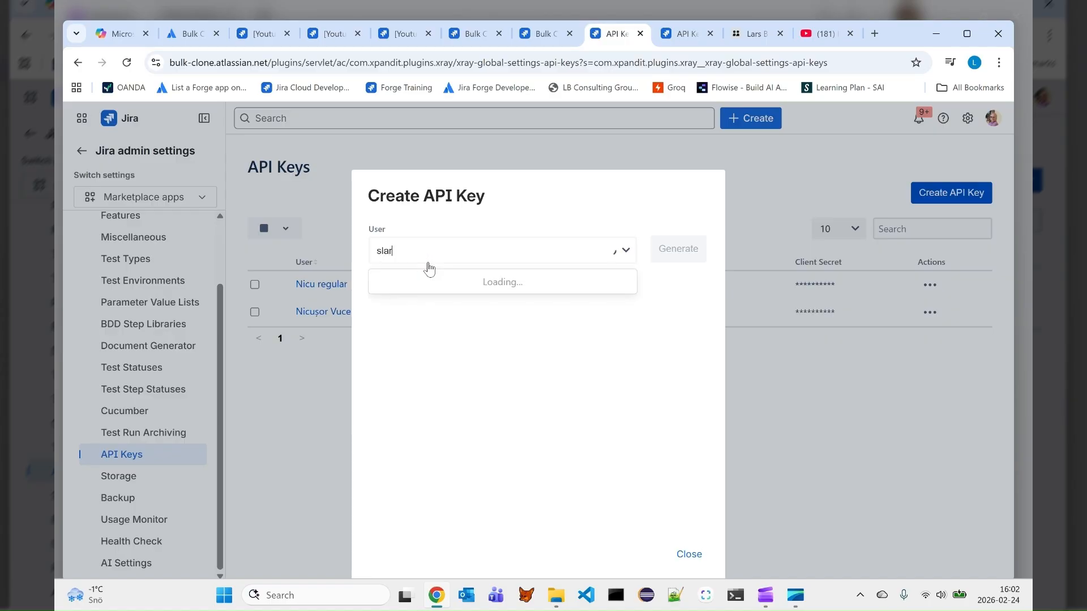
type("lar")
key("BackSpace")
key("BackSpace")
key("BackSpace")
key("BackSpace")
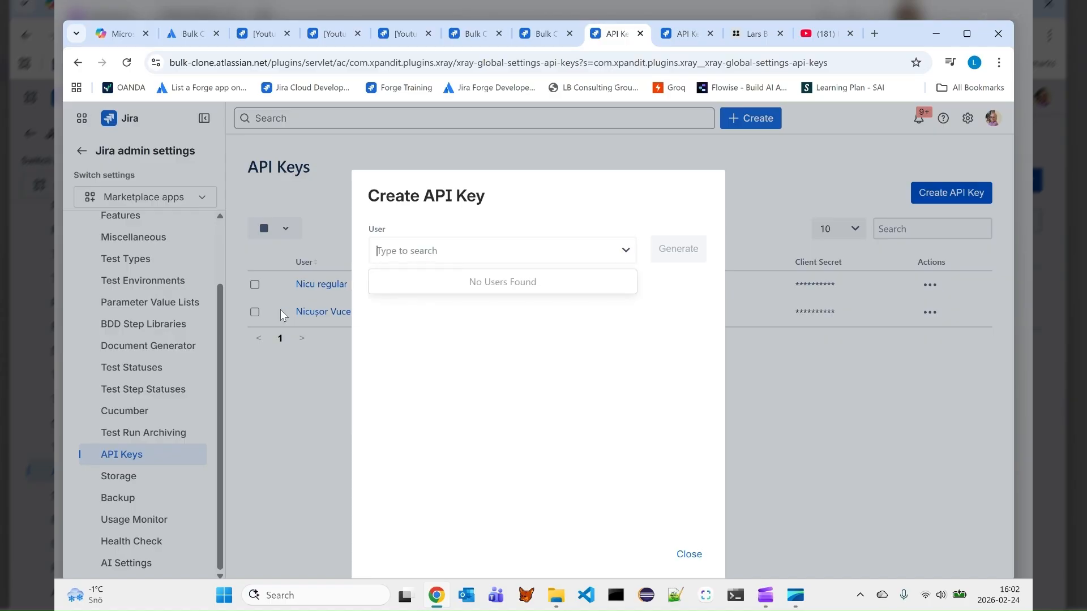
type("Lars")
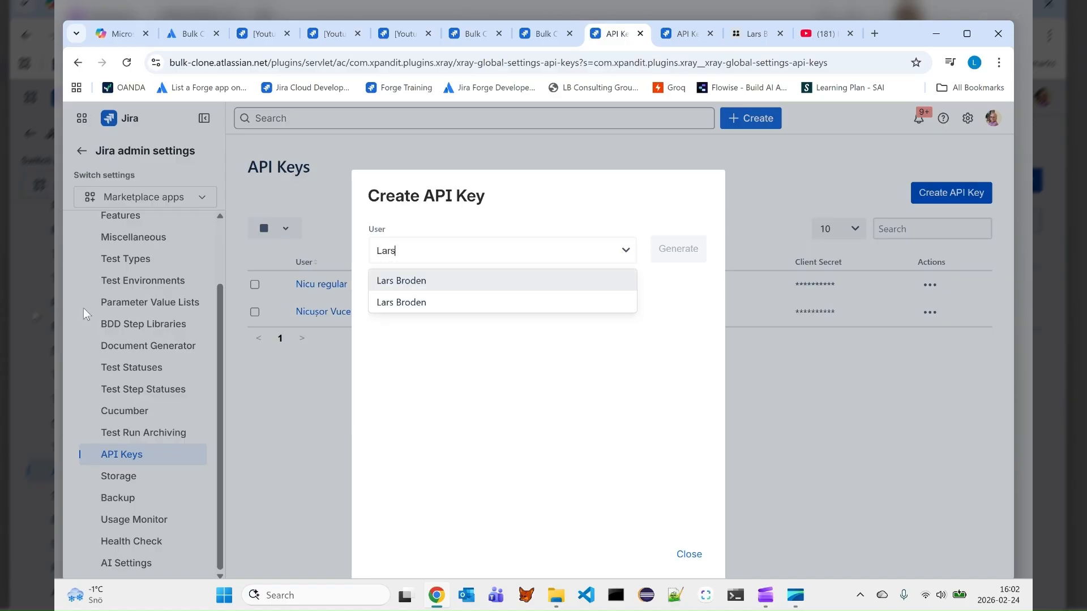
left_click(453, 280)
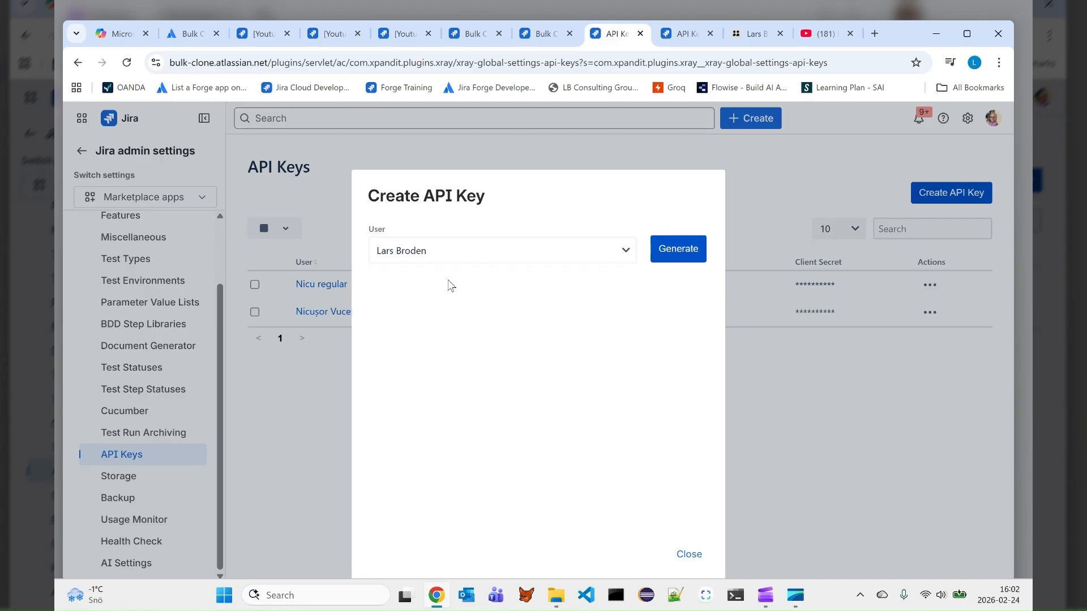
left_click(672, 253)
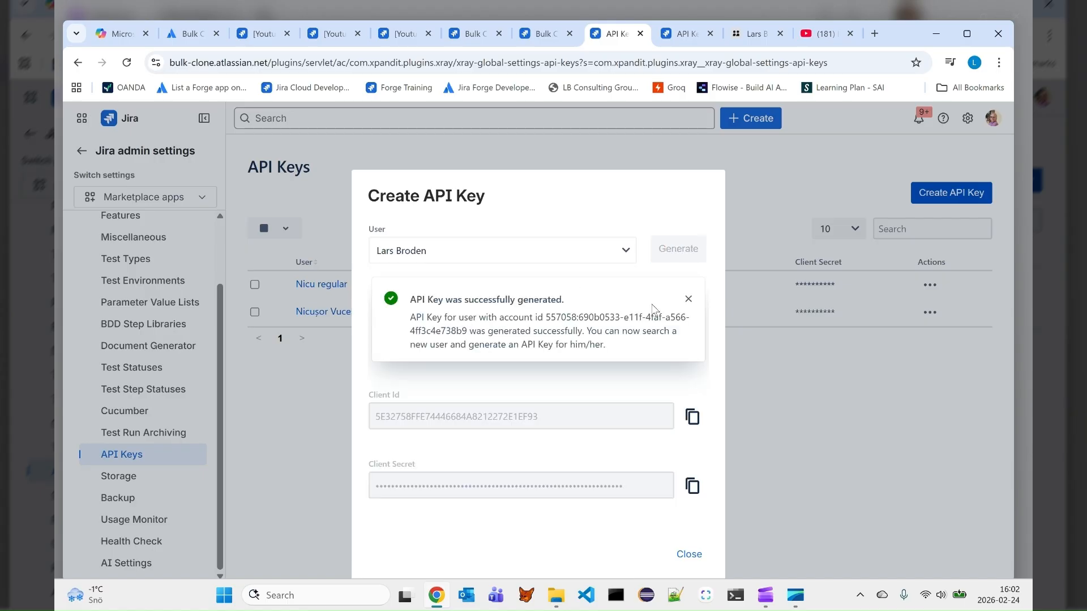
left_click(688, 300)
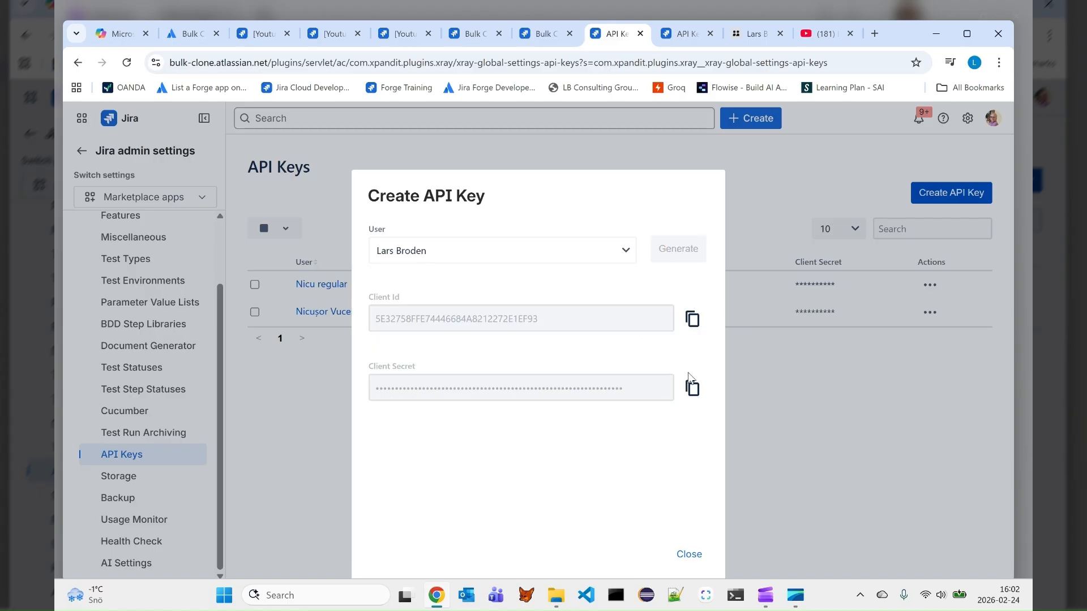
Copy the generated Client Id and paste it into the Client ID field of Bulk Clone's Xray configuration
left_click(692, 321)
left_click(554, 35)
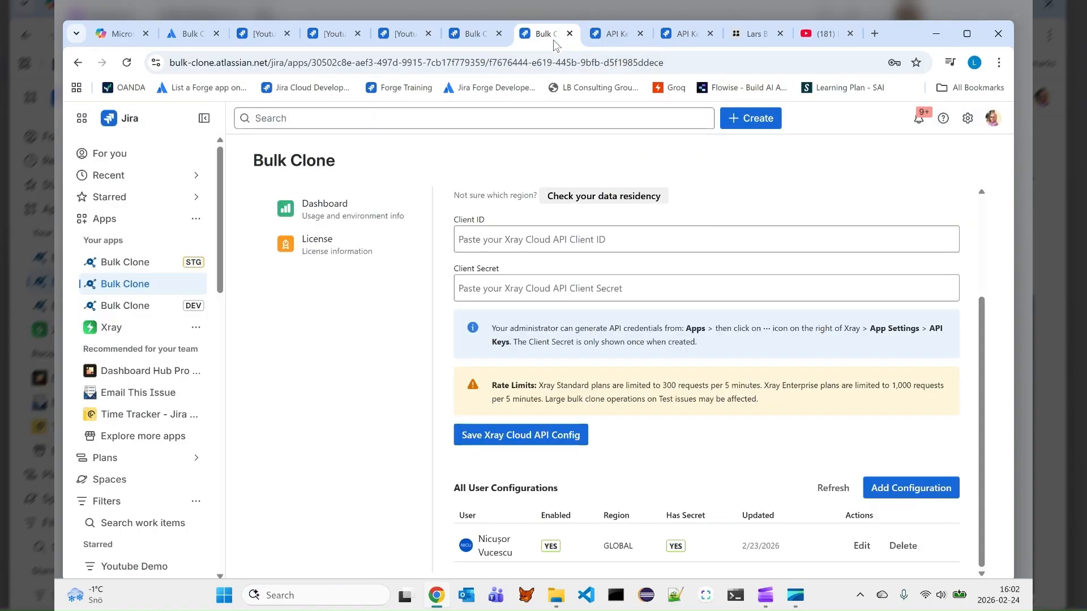
left_click(544, 236)
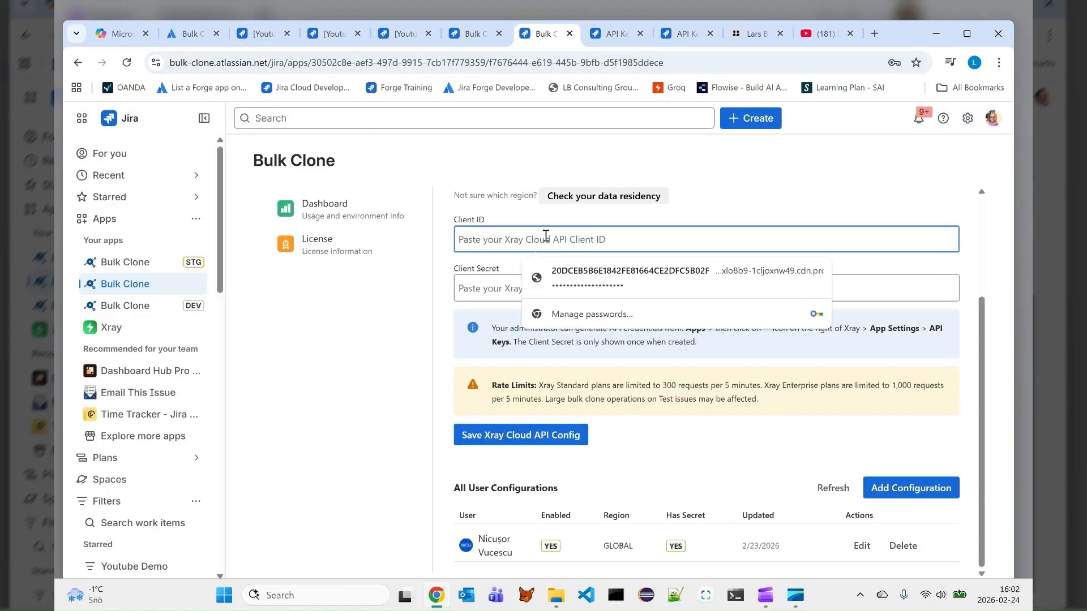
key("ctrl+v")
Copy the generated Client Secret from the Xray API key dialog and paste it into Bulk Clone's Client Secret field
left_click(616, 39)
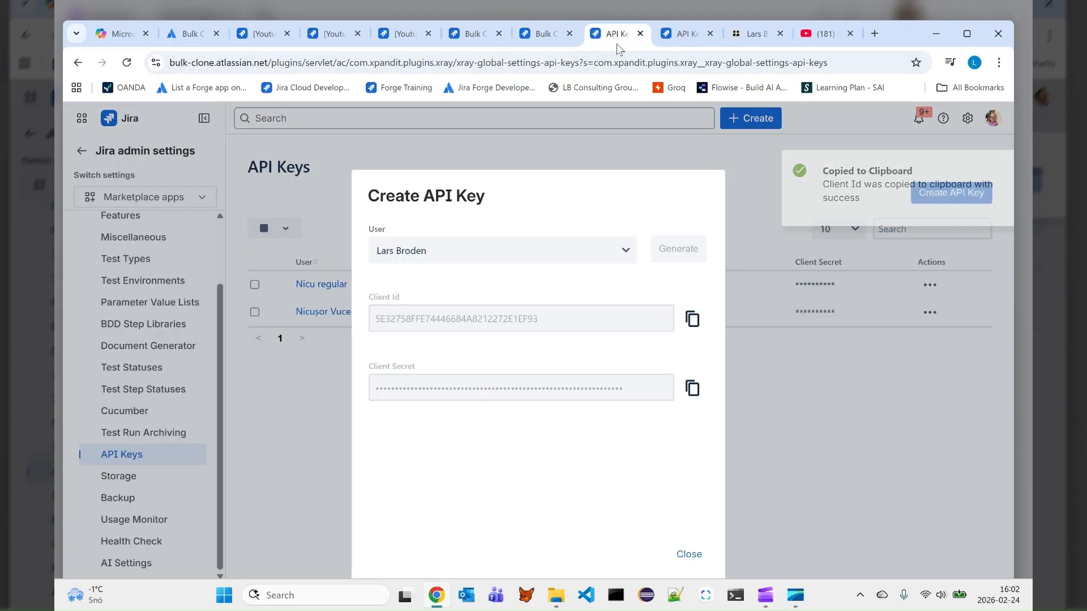
left_click(695, 394)
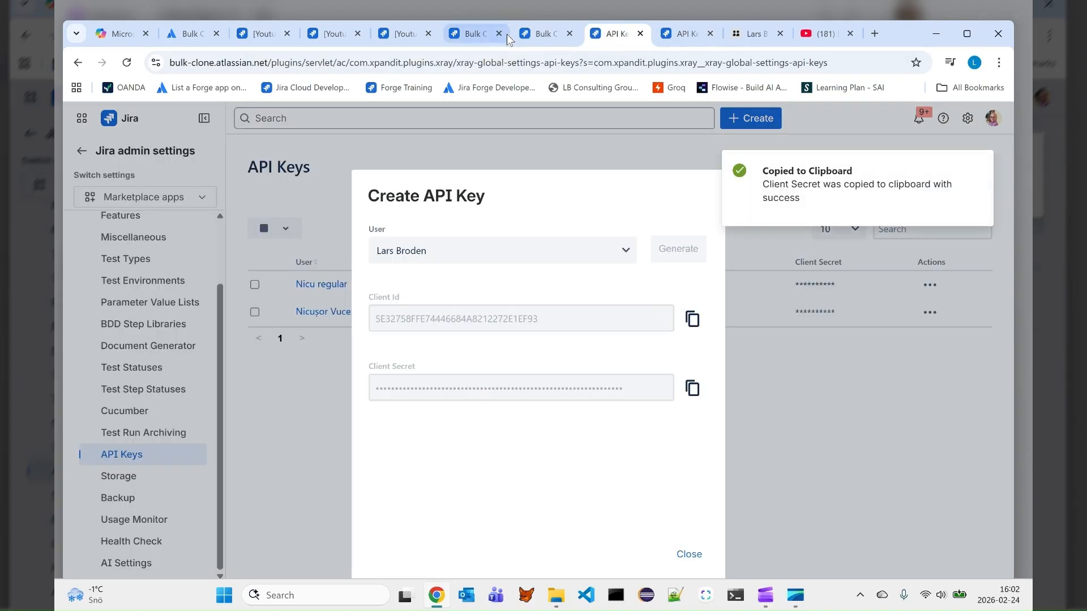
left_click(548, 35)
left_click(555, 286)
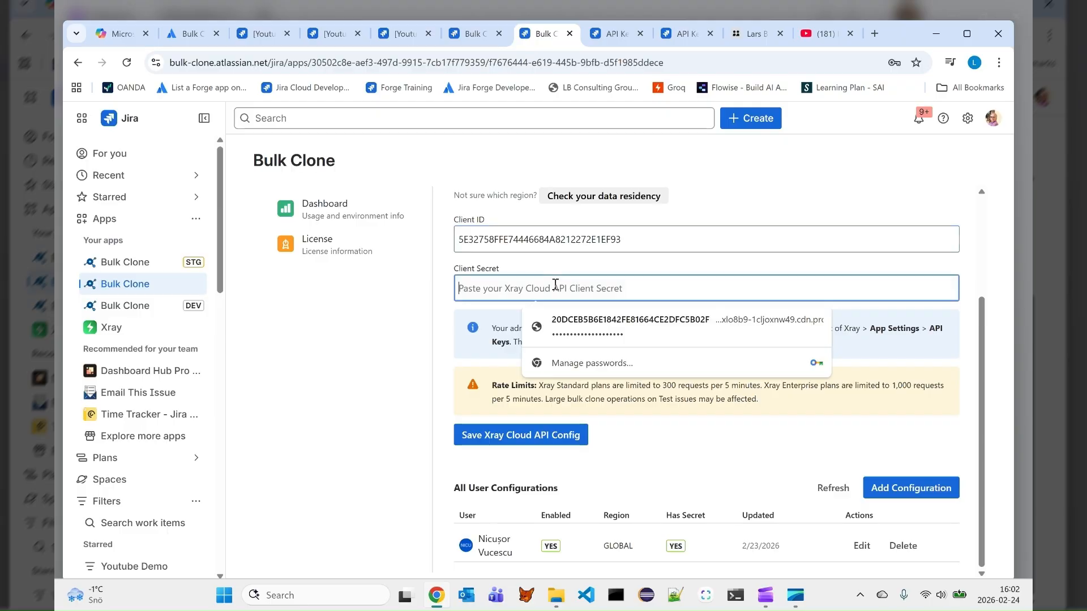
key("ctrl+v")
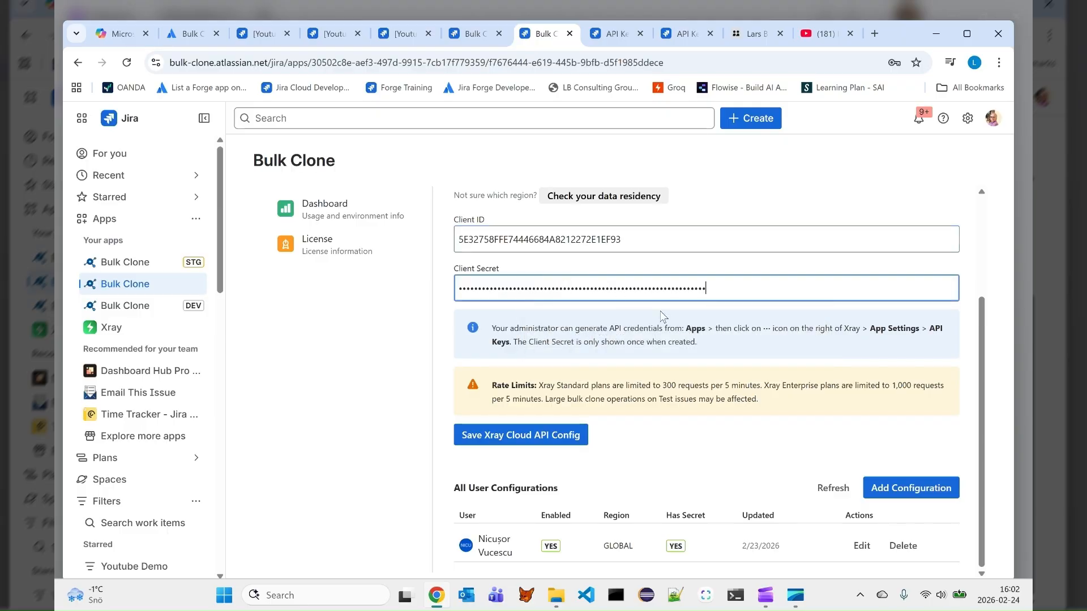
Save the Xray Cloud API configuration and refresh the list of all user configurations
left_click(545, 442)
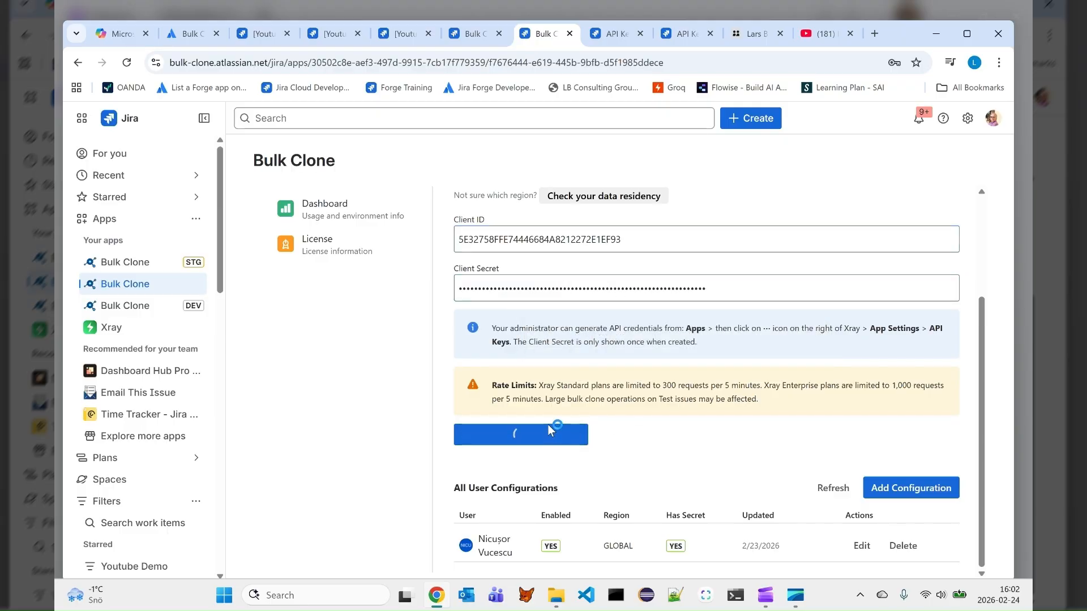
left_click(829, 488)
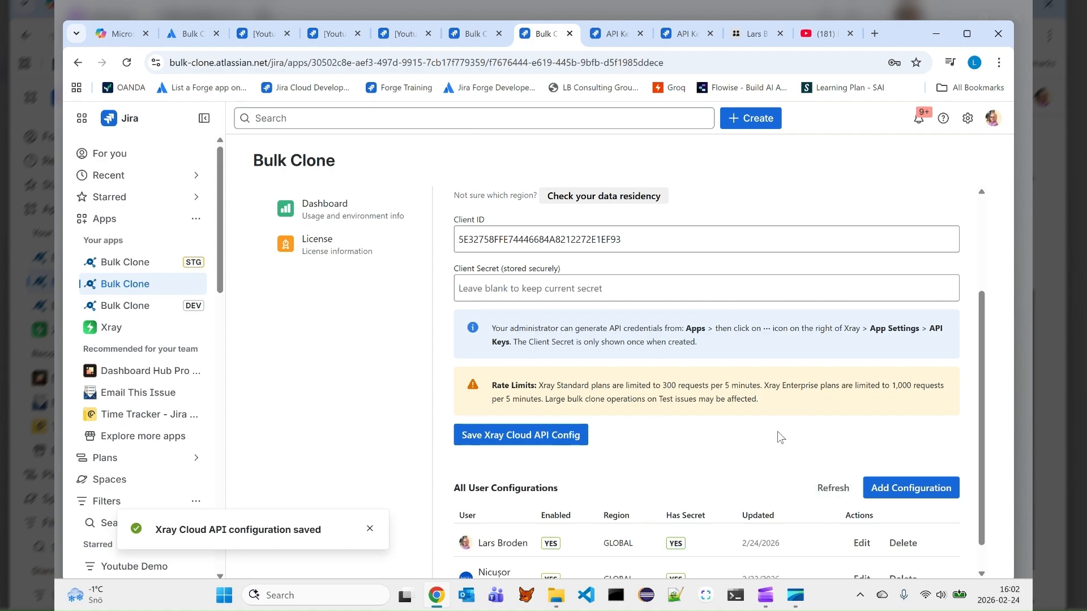
scroll(777, 435, "down", 1)
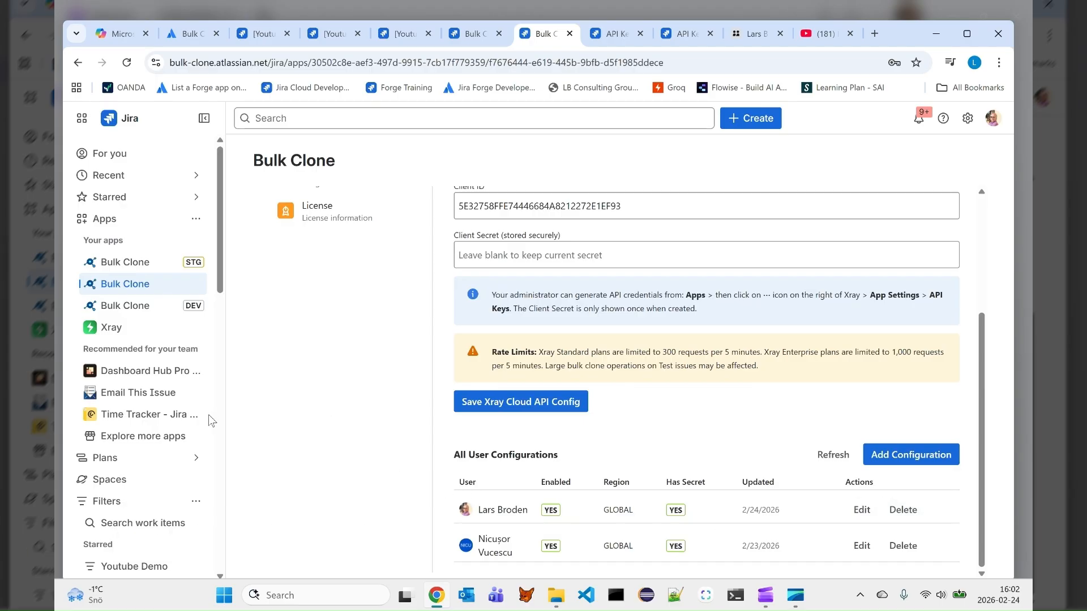
Open the starred Youtube Demo filter and accept saving the Xray credentials in the browser's password manager
scroll(170, 435, "down", 3)
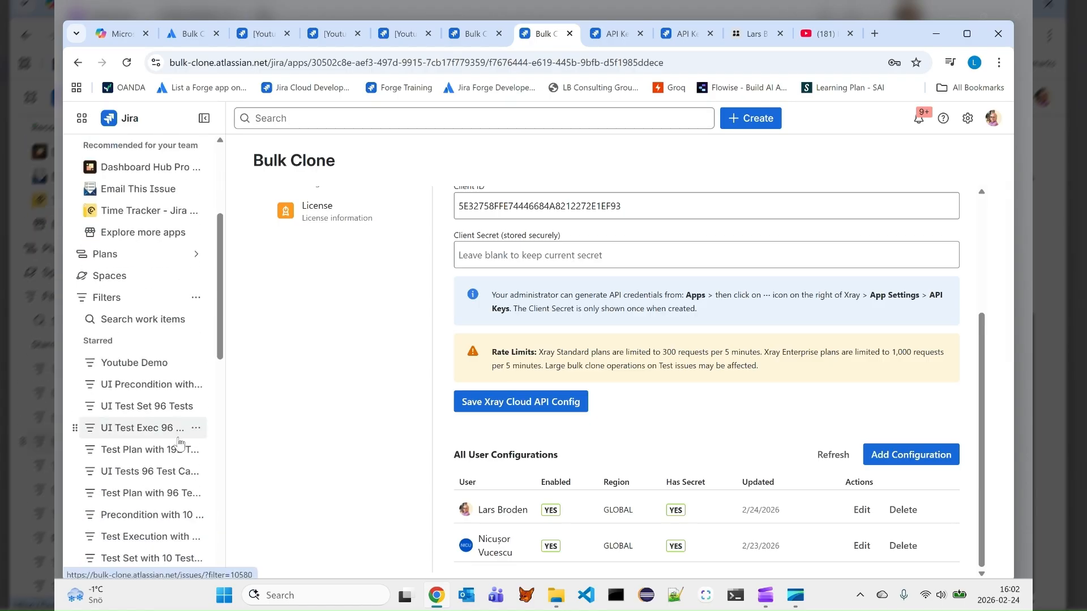
left_click(133, 365)
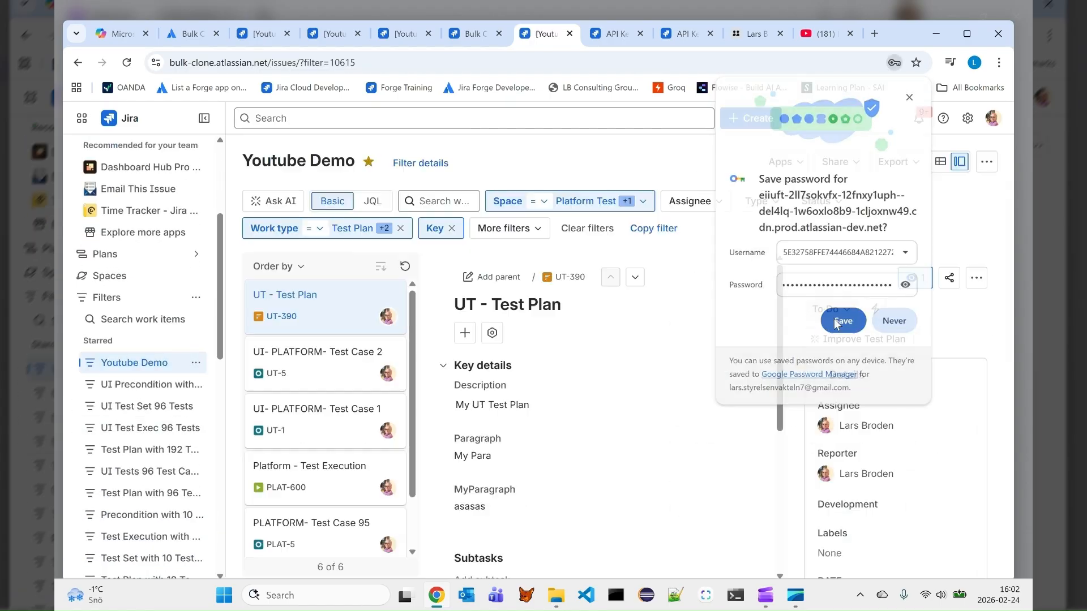
left_click(842, 320)
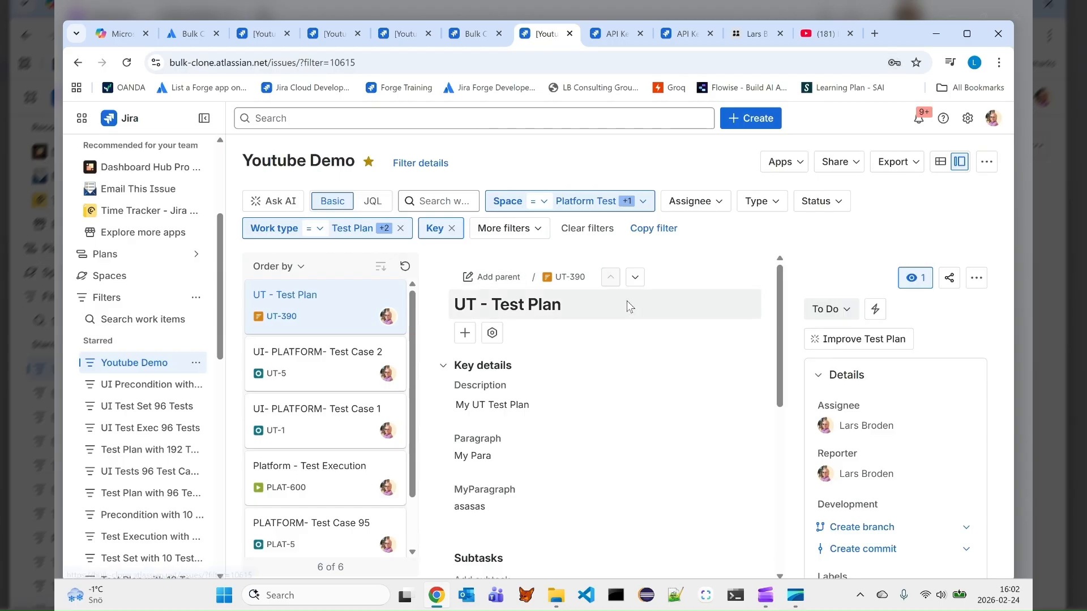
Start the production Bulk Clone on the filtered work items with Clone Test Details, Rebuild Test Plan association and Rebuild Test Execution association enabled
left_click(792, 164)
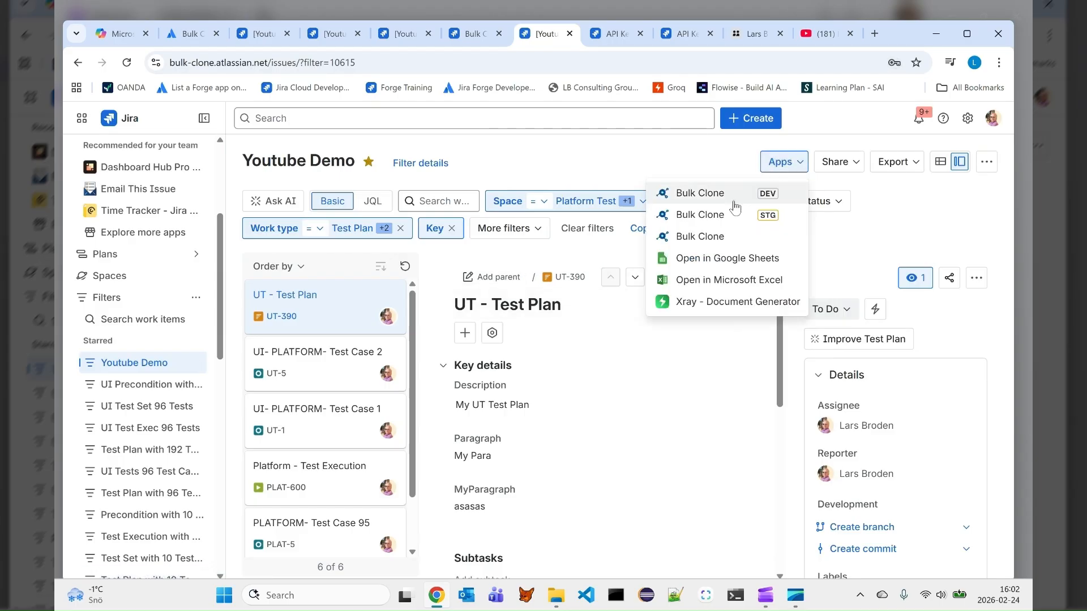
left_click(711, 238)
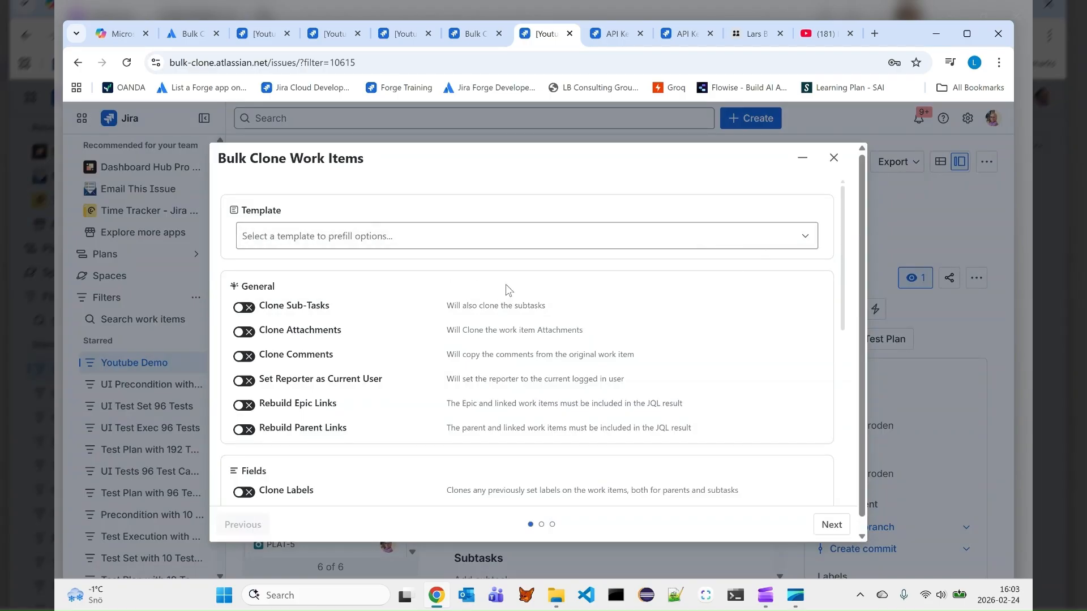
scroll(508, 290, "down", 7)
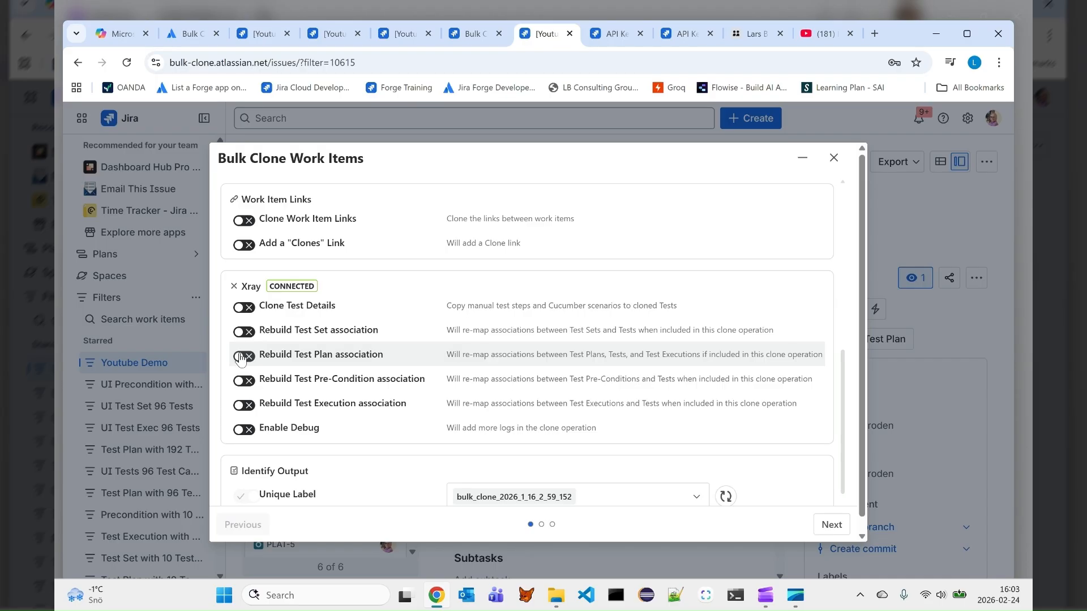
left_click(243, 356)
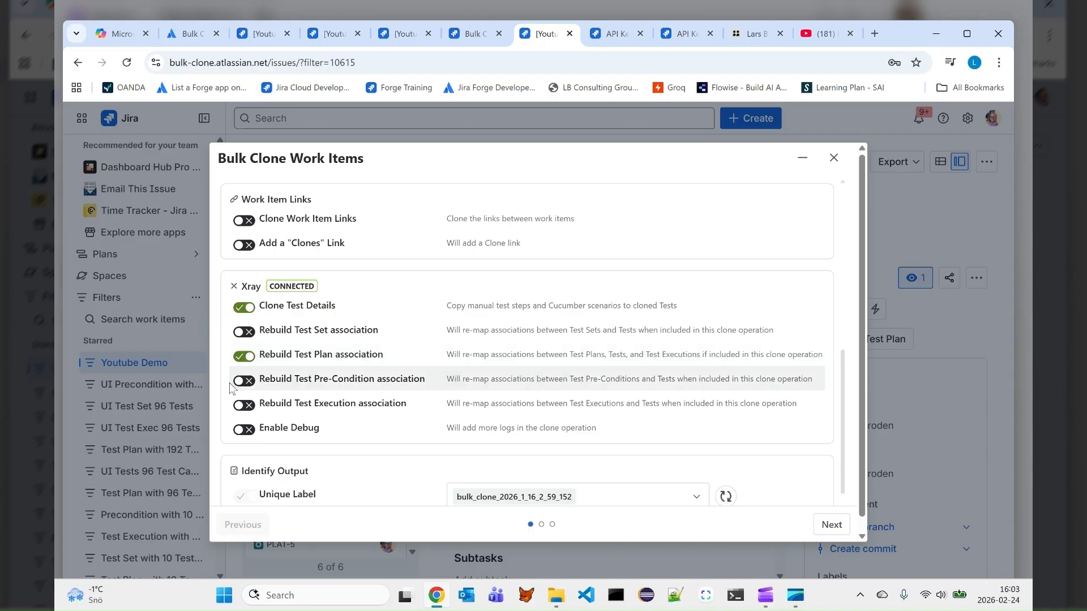
left_click(243, 405)
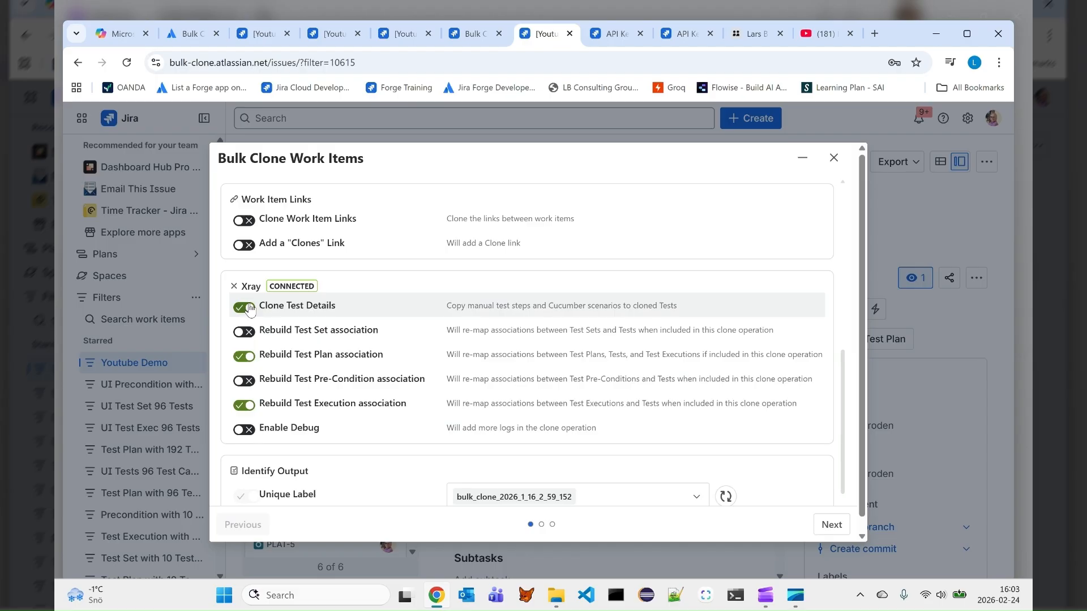
scroll(529, 422, "down", 3)
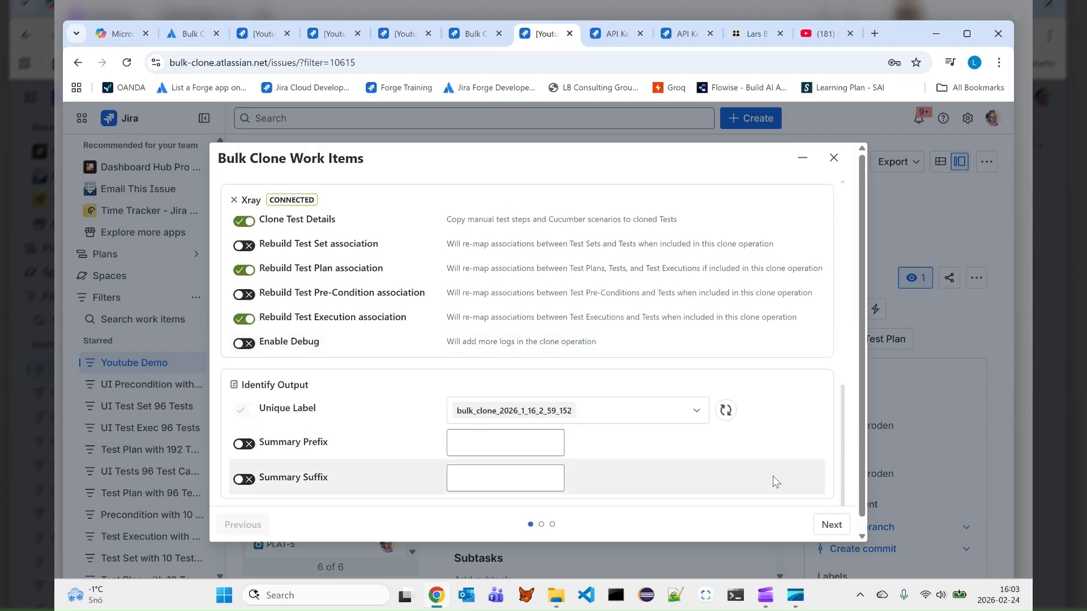
left_click(832, 526)
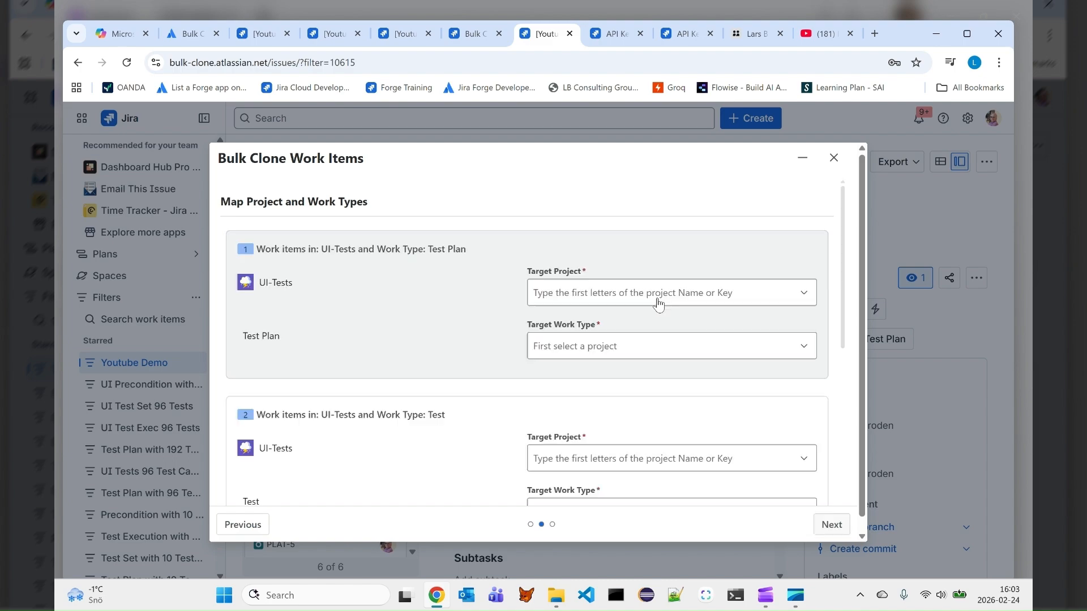
Map the UI-Tests Test Plan work items to project All Test Execution, work type Test Plan, with MyNumberfield set to 11
left_click(659, 297)
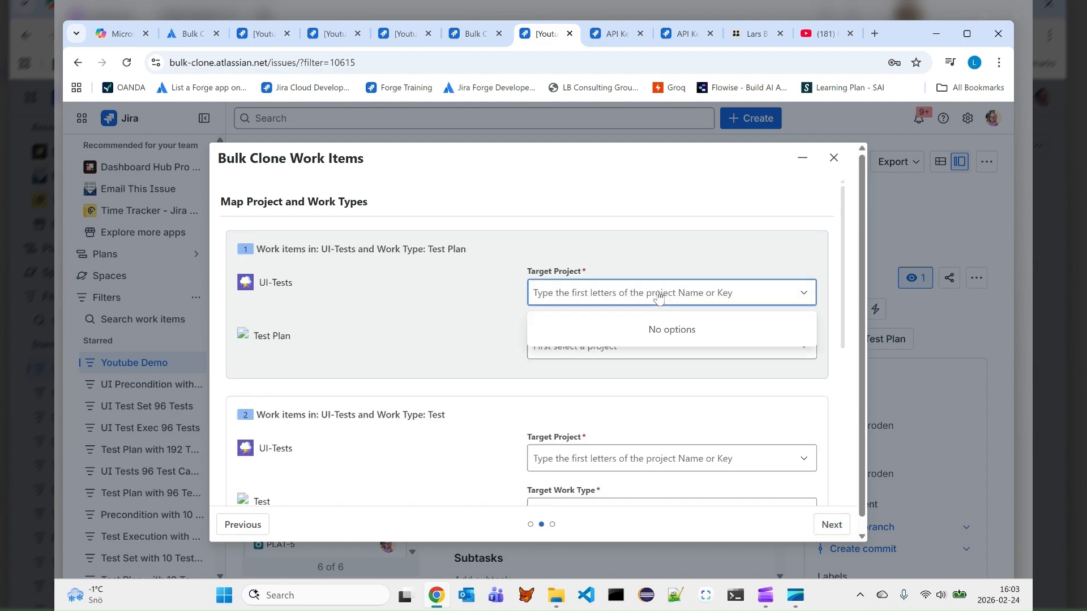
type("a")
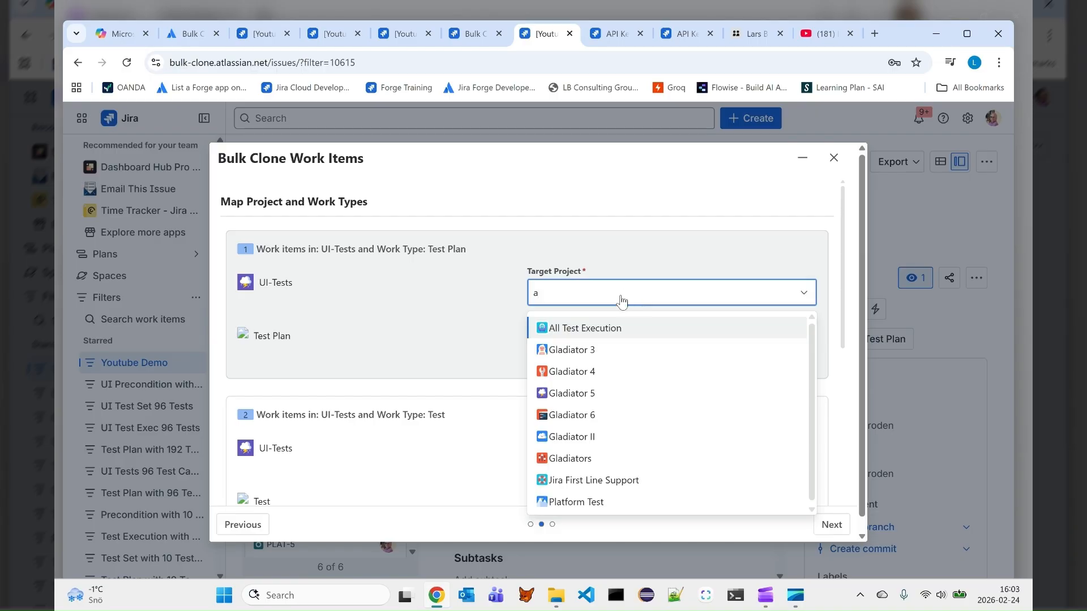
left_click(603, 329)
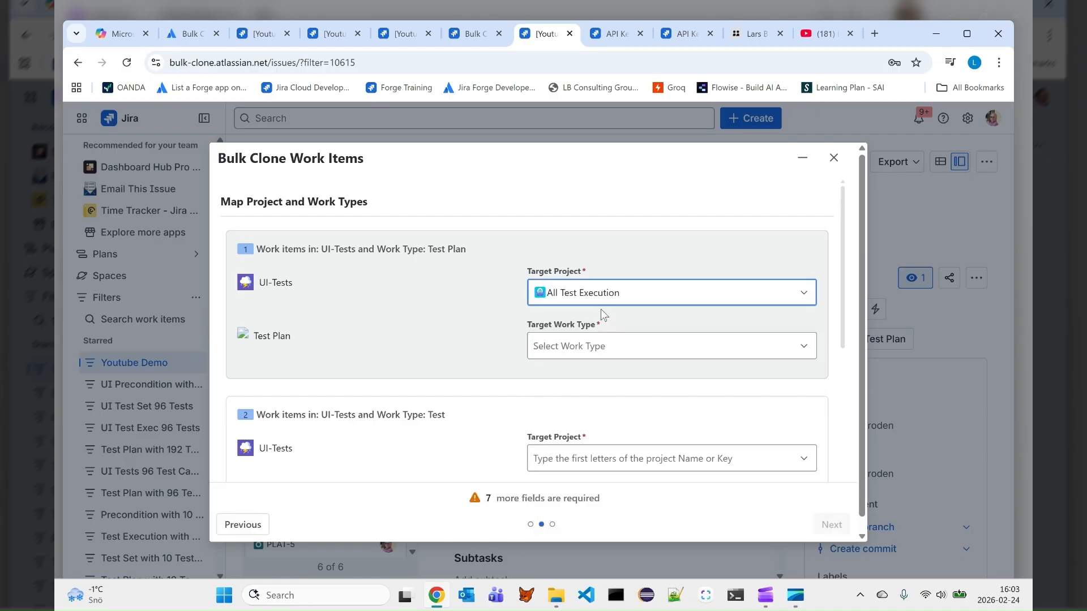
left_click(601, 344)
type("test")
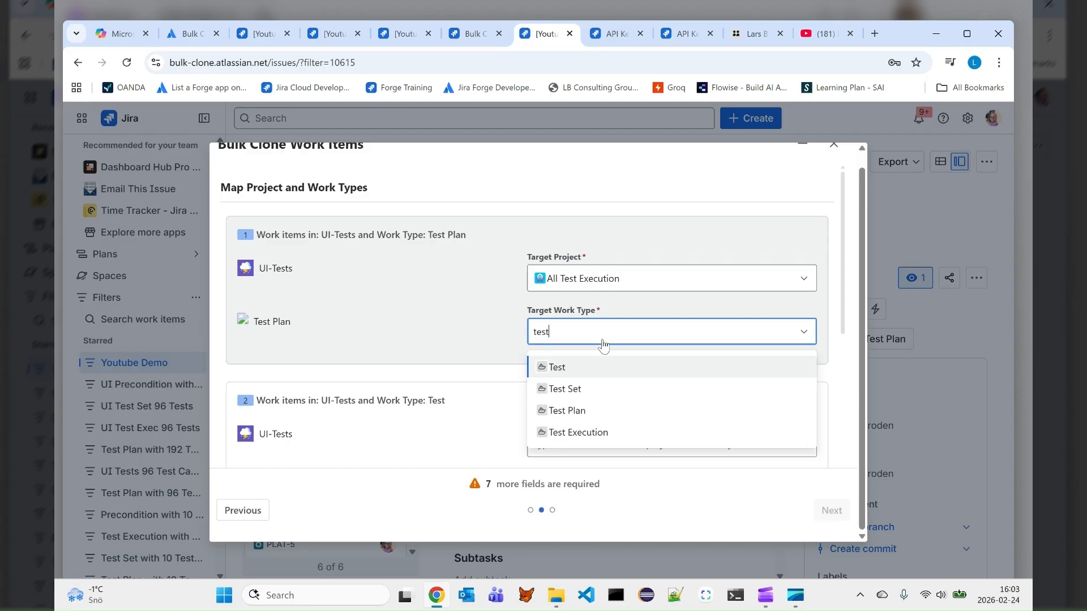
left_click(574, 412)
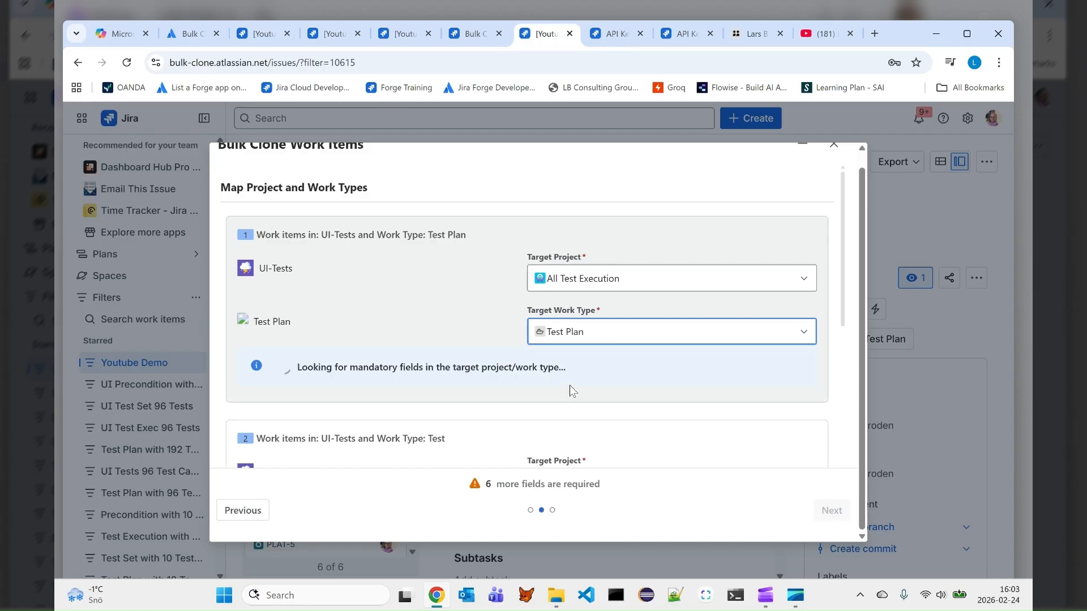
scroll(451, 300, "down", 2)
left_click(460, 303)
type("11")
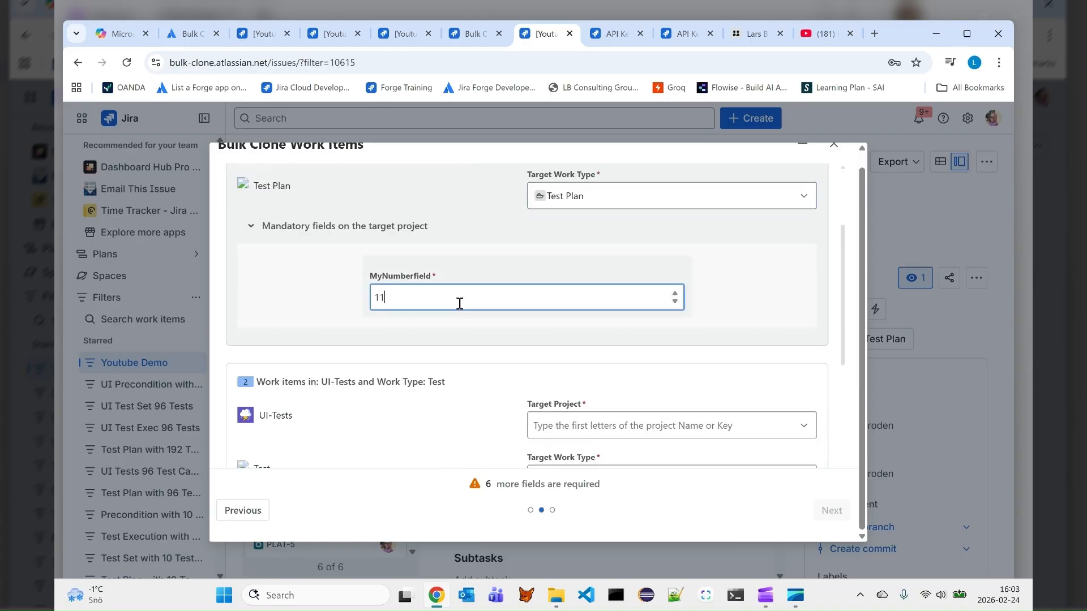
Map the UI-Tests Test work items to project All Test Execution, work type Test, with MyNumberfield set to 11
scroll(594, 308, "down", 4)
left_click(587, 222)
type("a")
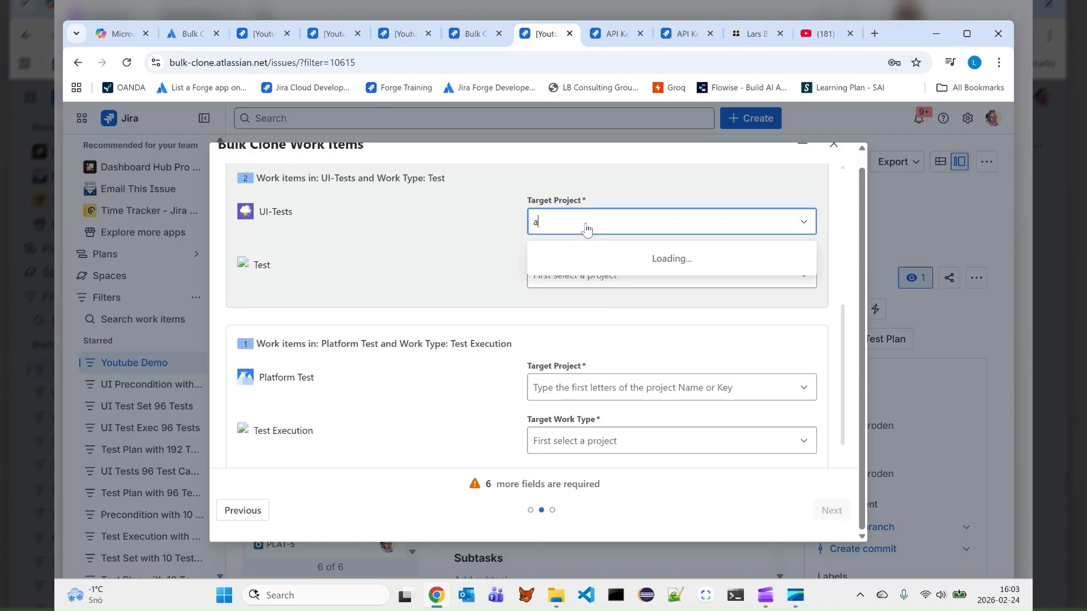
left_click(583, 255)
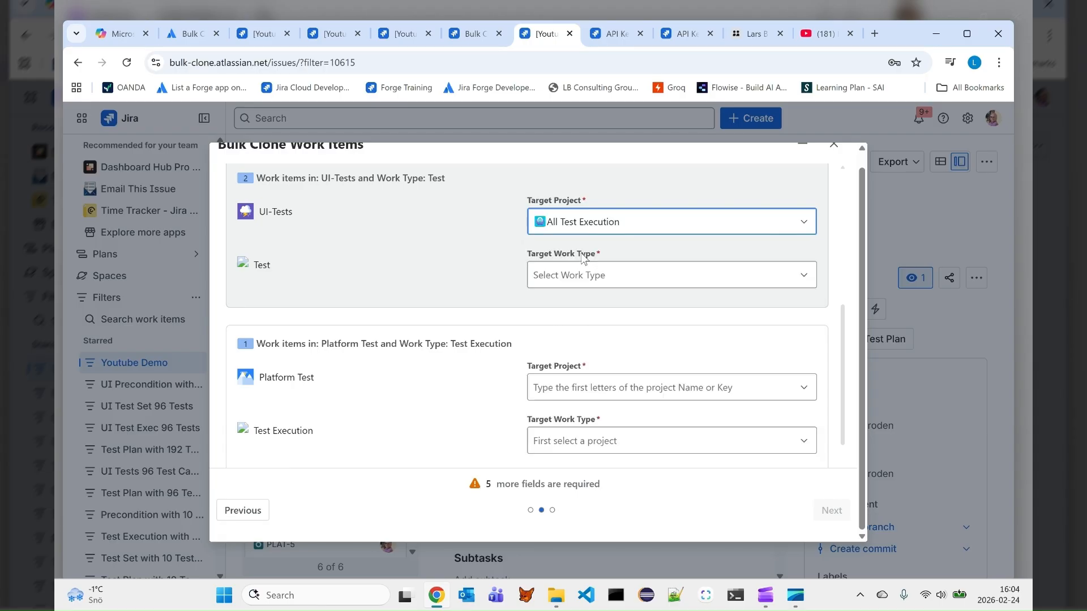
left_click(570, 278)
type("test")
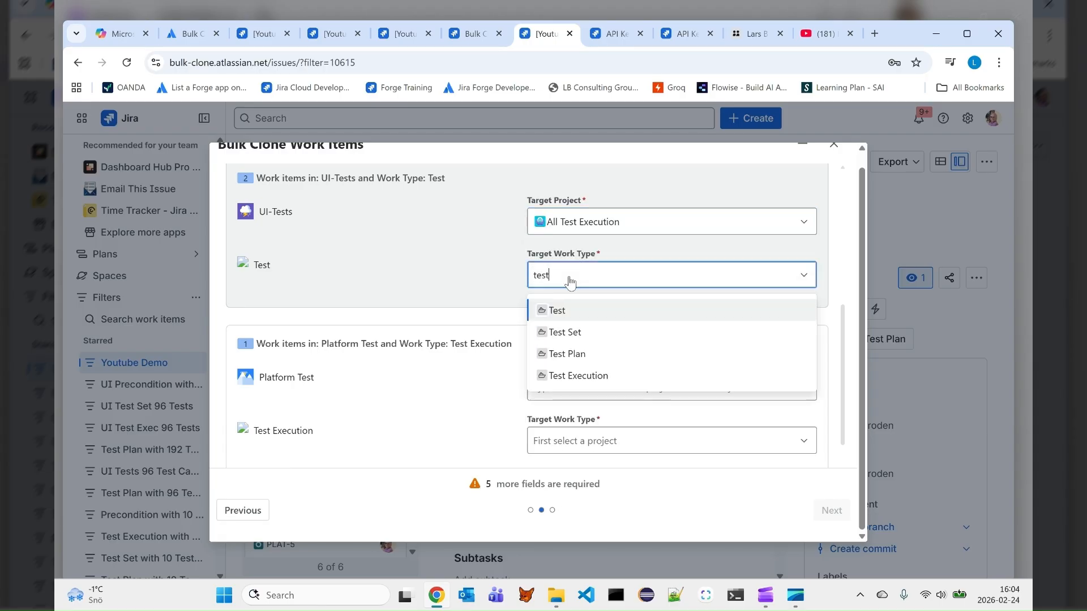
left_click(555, 311)
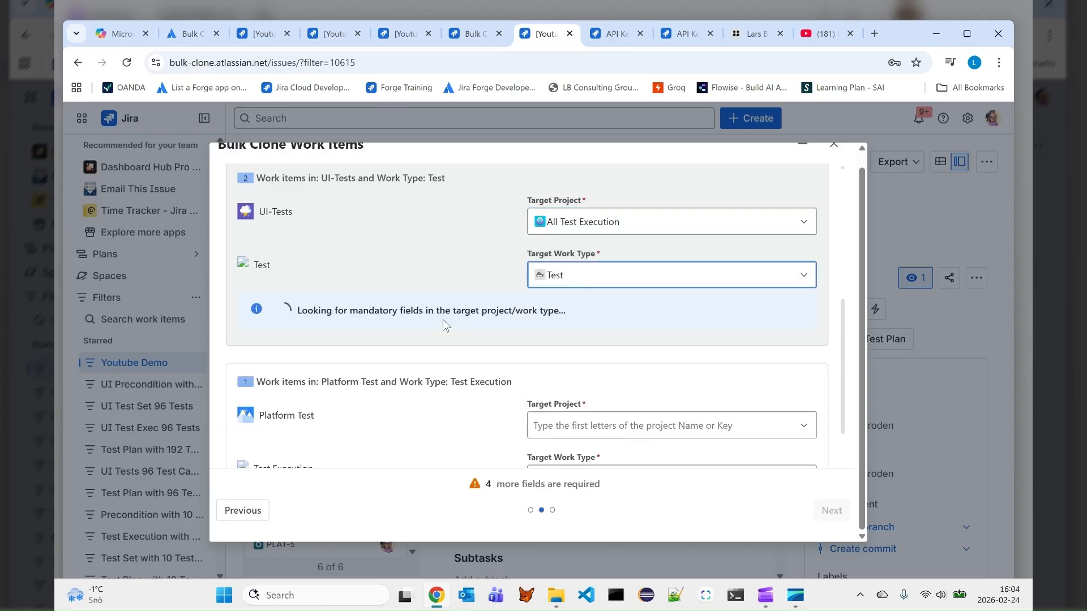
left_click(432, 376)
type("11")
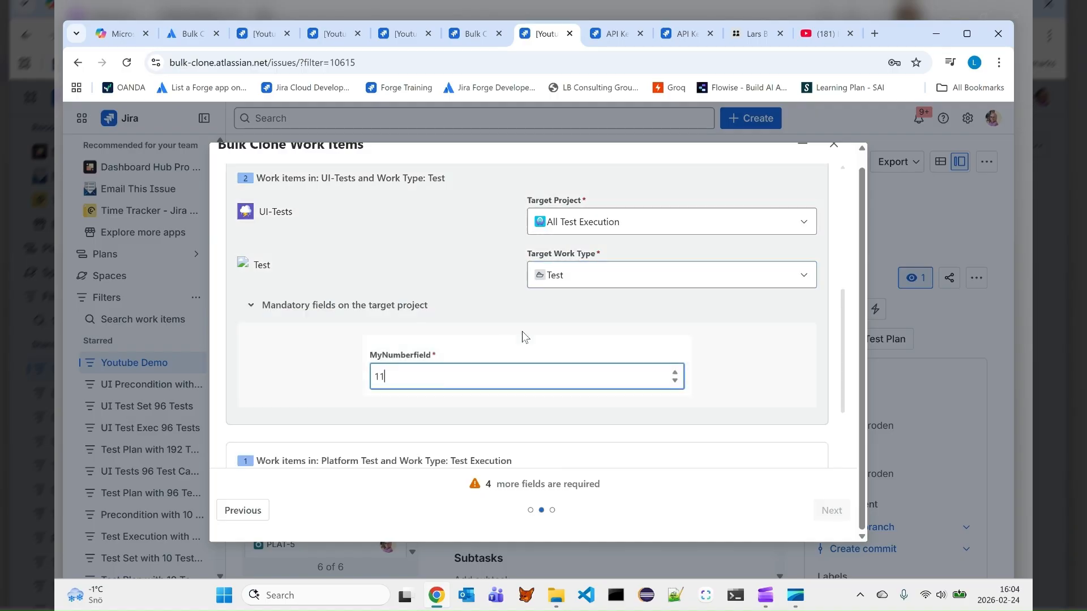
Map the Platform Test Test Execution work items to project All Test Execution, work type Test Execution, with MyNumberfield set to 42
left_click(589, 232)
type("a")
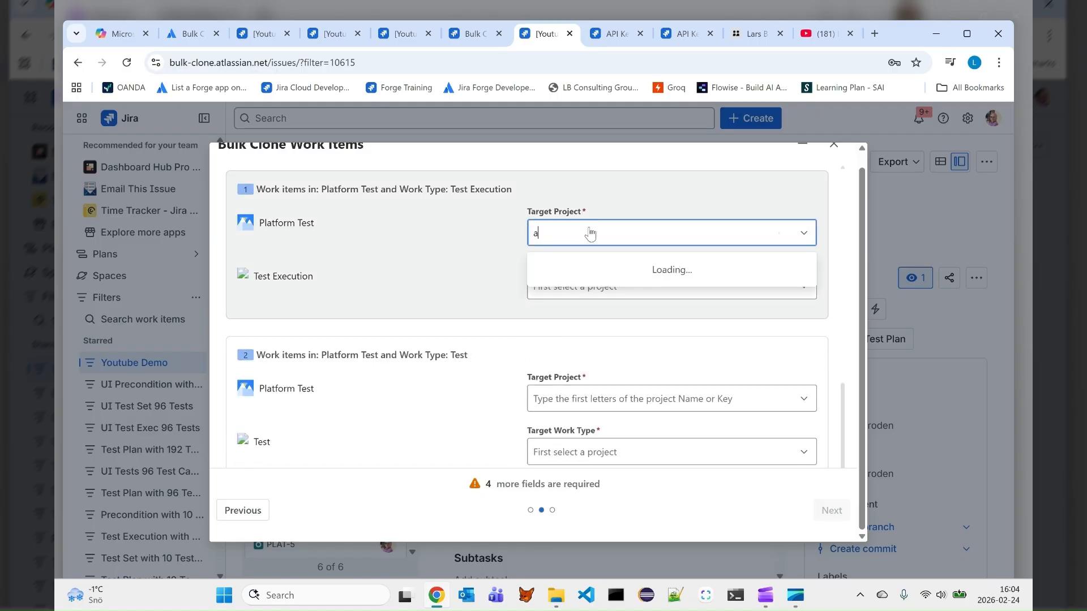
left_click(570, 266)
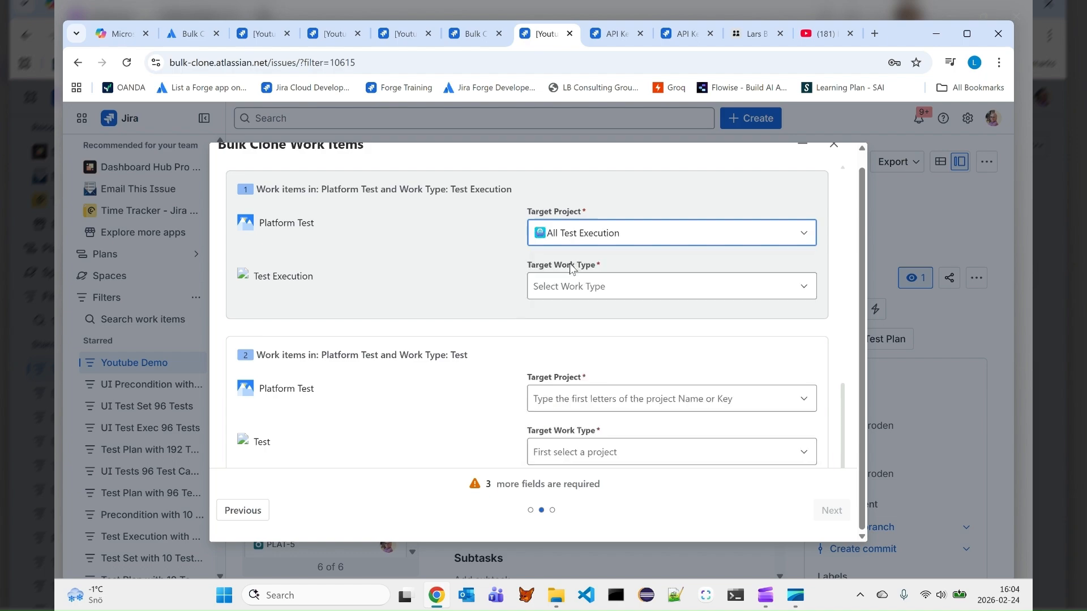
left_click(559, 291)
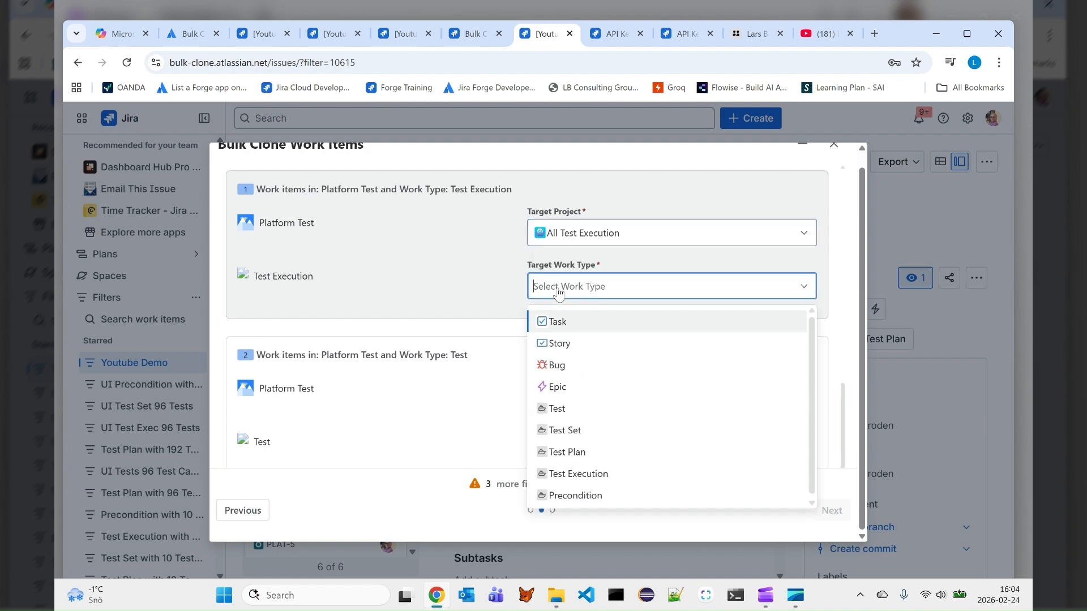
type("test")
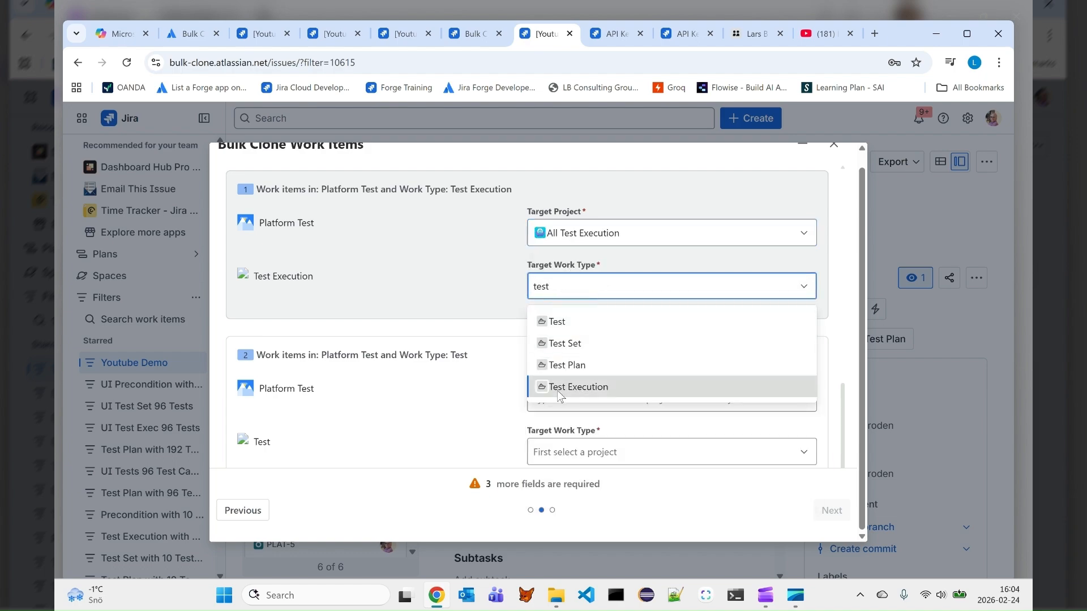
left_click(578, 388)
scroll(453, 258, "down", 2)
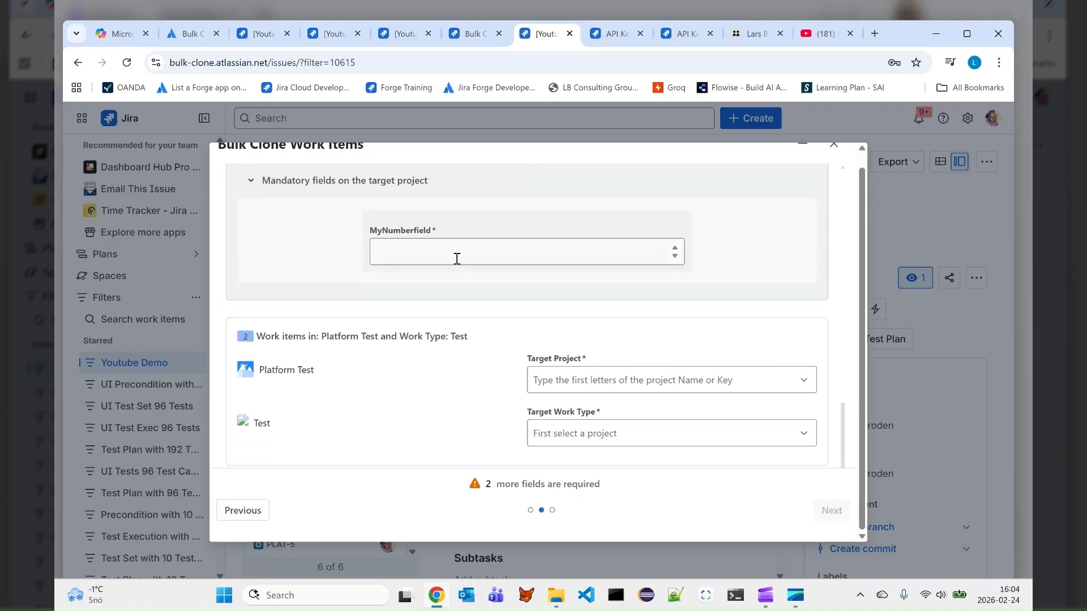
left_click(457, 258)
type("44")
Map the Platform Test Test work items to project All Test Execution, work type Test, with MyNumberfield set to 55, and proceed to the summary
scroll(458, 258, "down", 2)
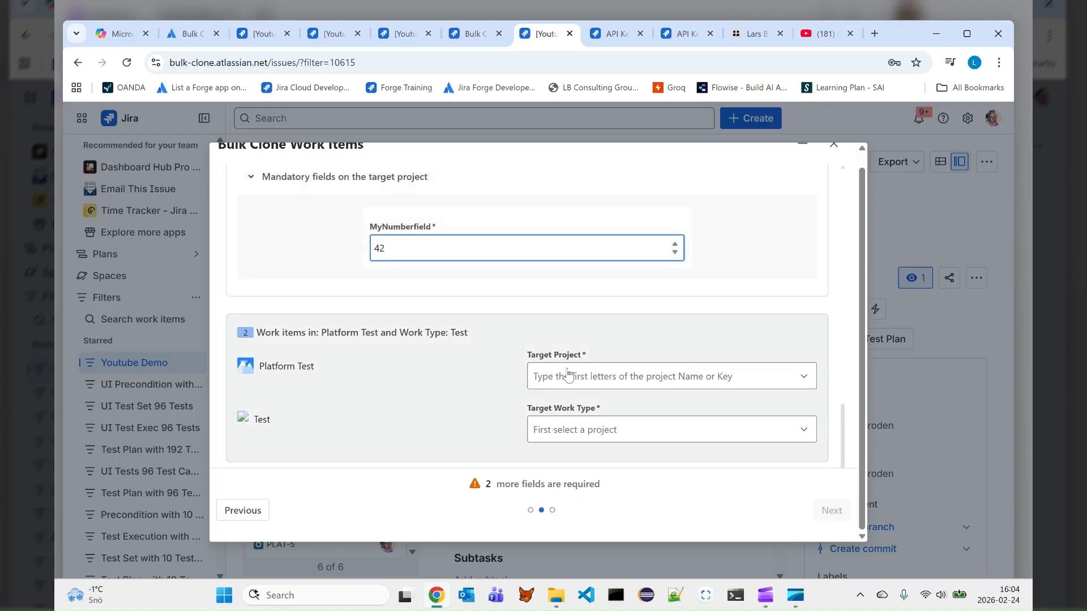
left_click(561, 373)
type("a")
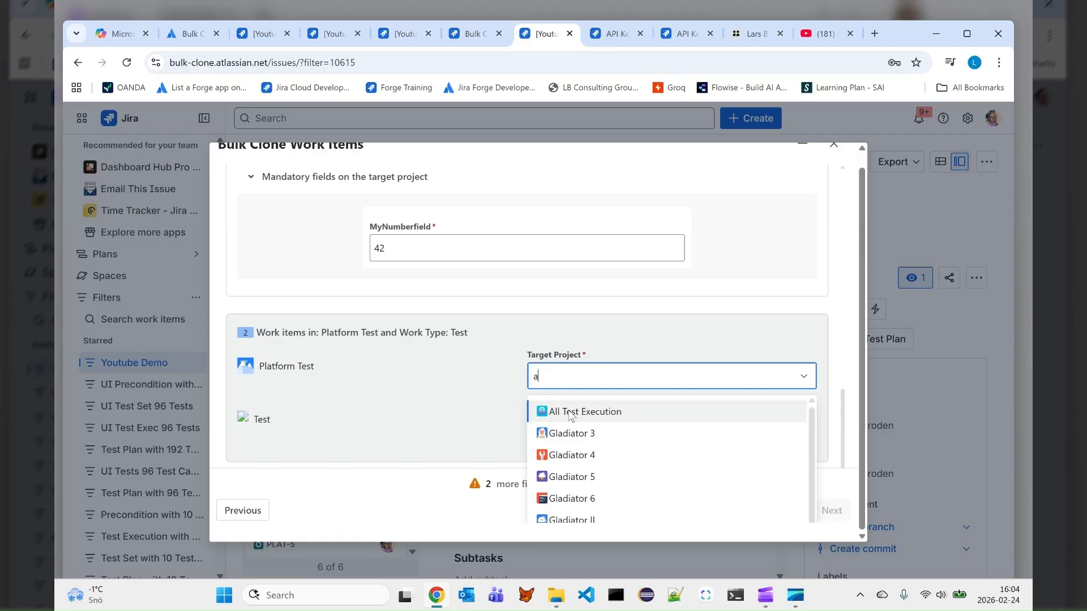
left_click(570, 417)
left_click(569, 430)
type("test")
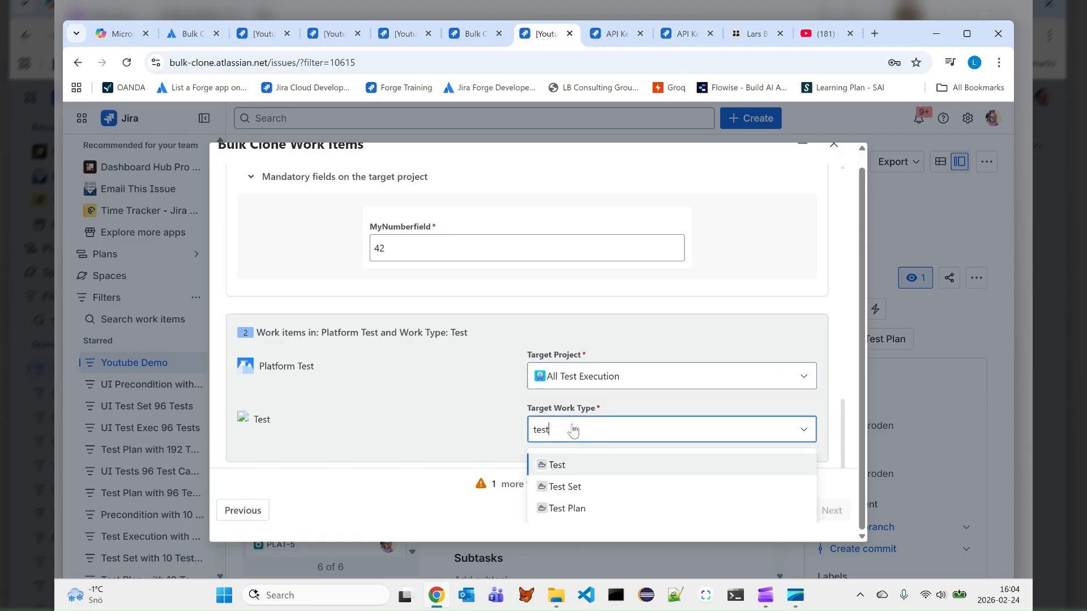
left_click(558, 465)
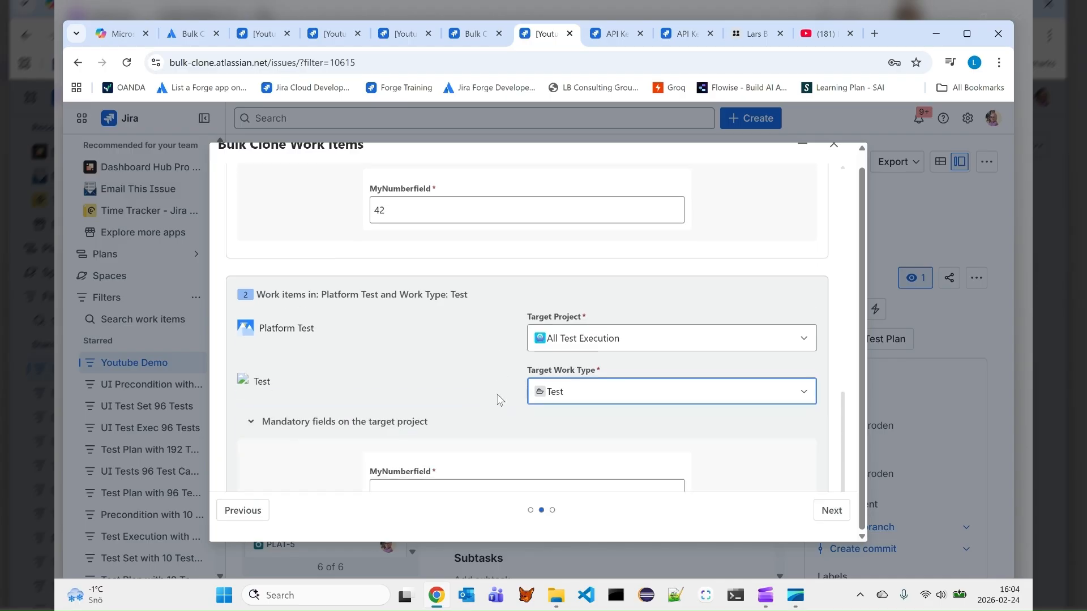
scroll(497, 399, "down", 2)
left_click(488, 406)
type("55")
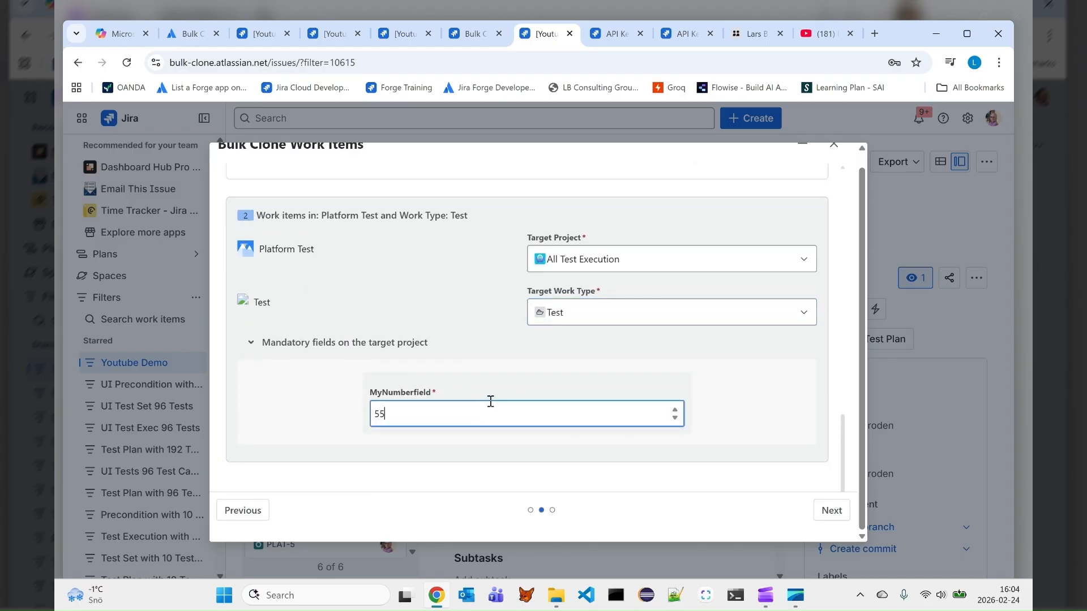
left_click(831, 511)
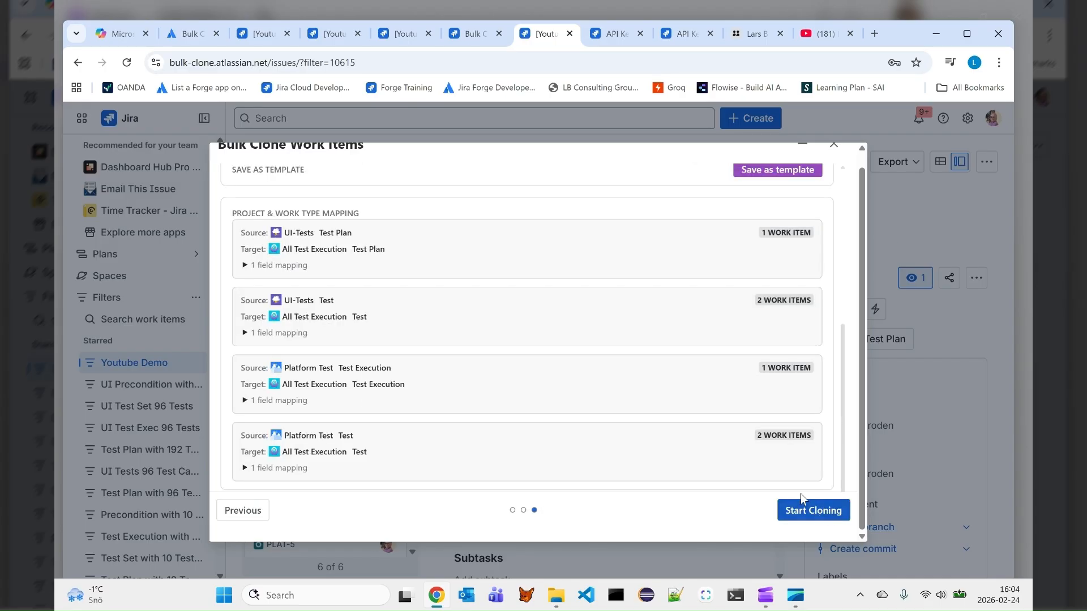
Review the enabled features and mappings in the clone summary and save the configuration as a template named My Demo for Jira Users
scroll(568, 272, "up", 5)
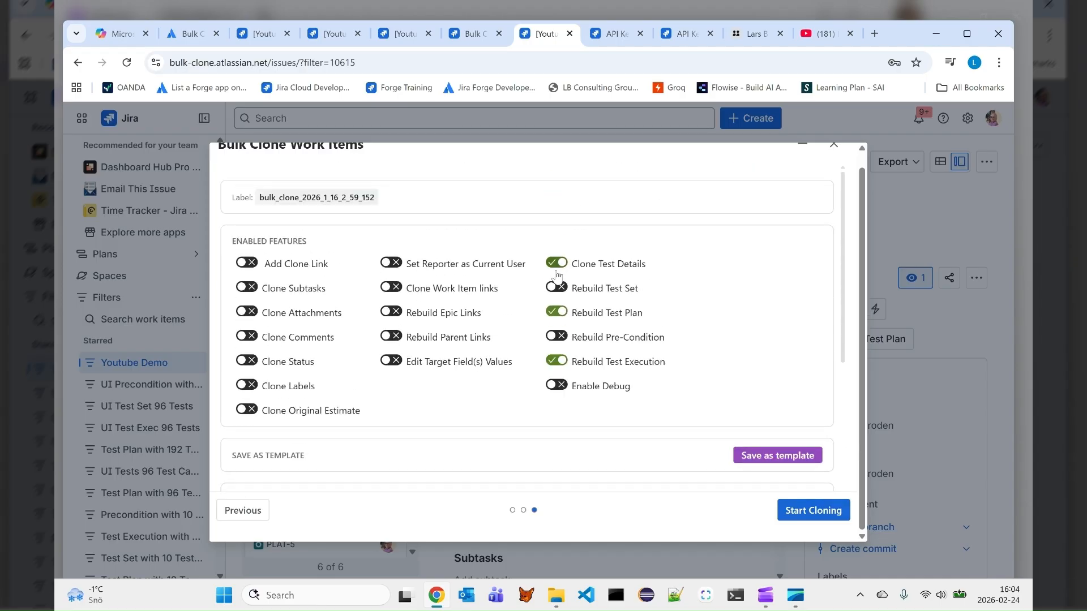
scroll(300, 224, "up", 1)
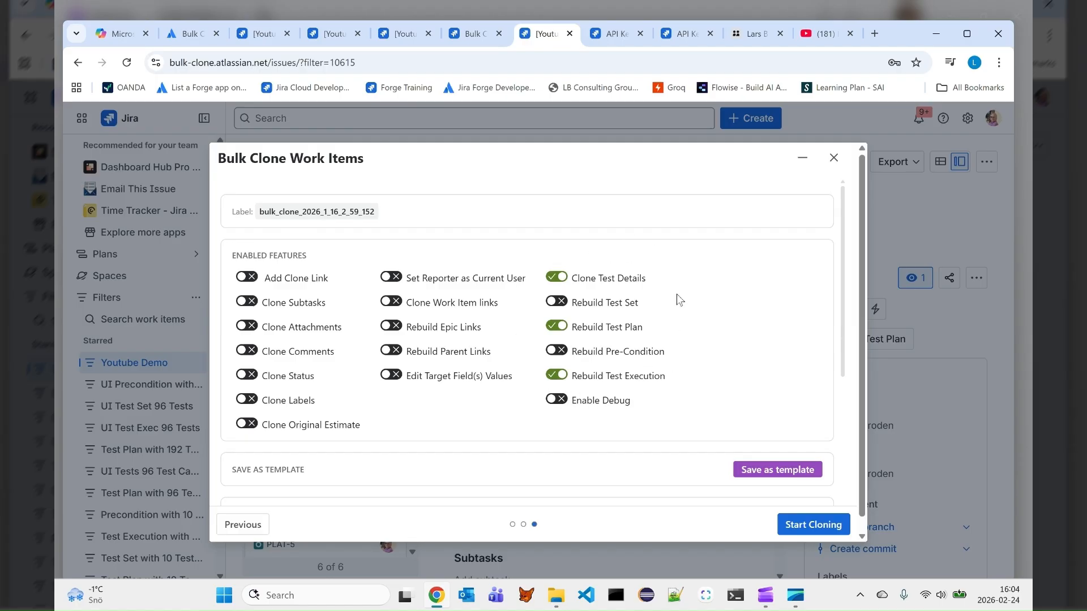
scroll(528, 332, "down", 3)
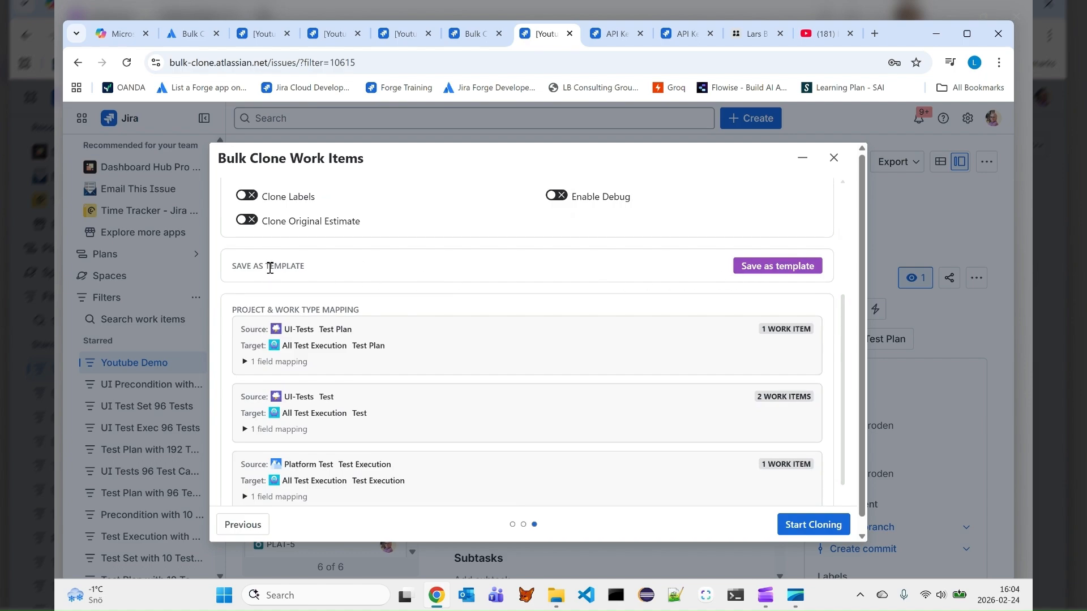
scroll(577, 275, "up", 2)
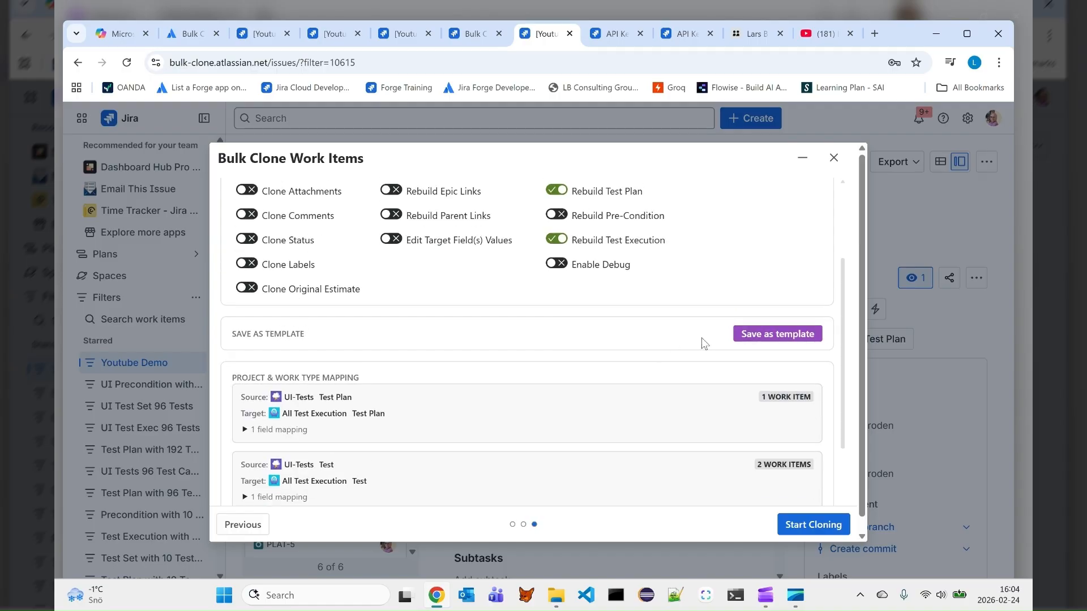
left_click(784, 335)
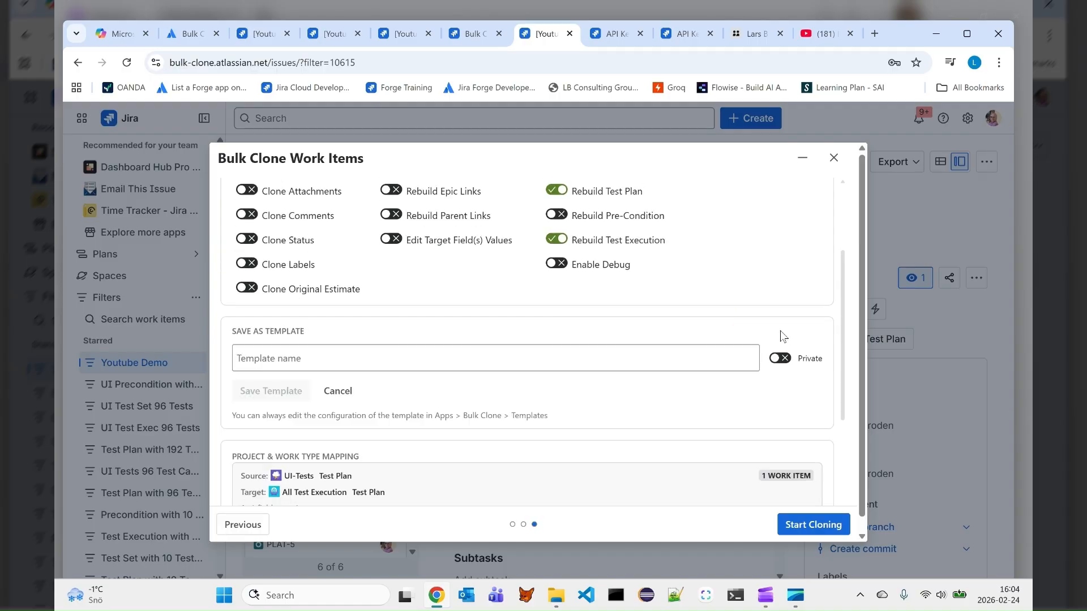
left_click(375, 352)
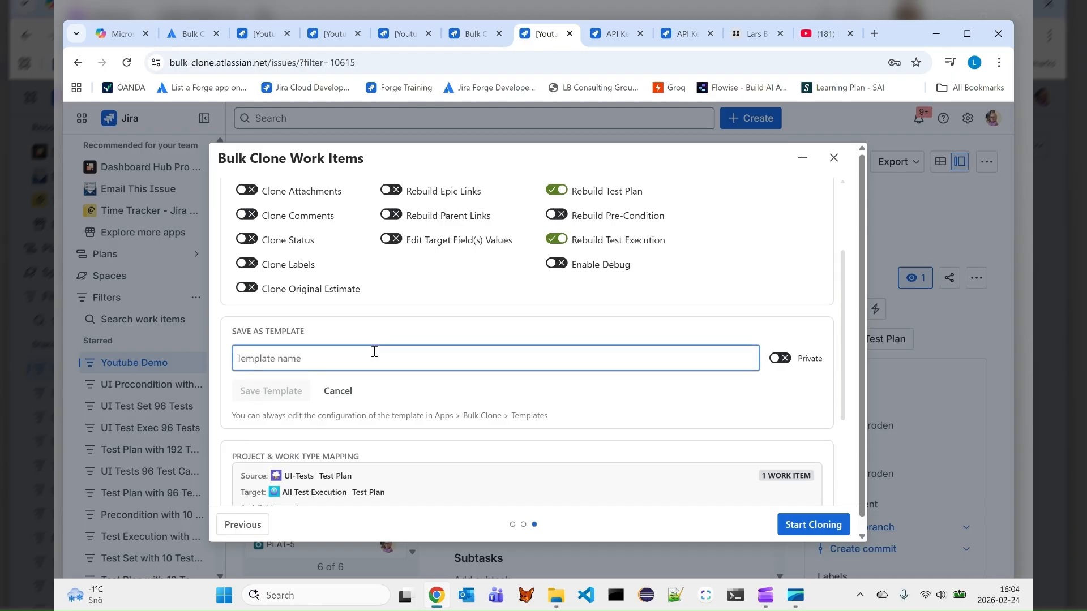
type("My Demo for Jira Users")
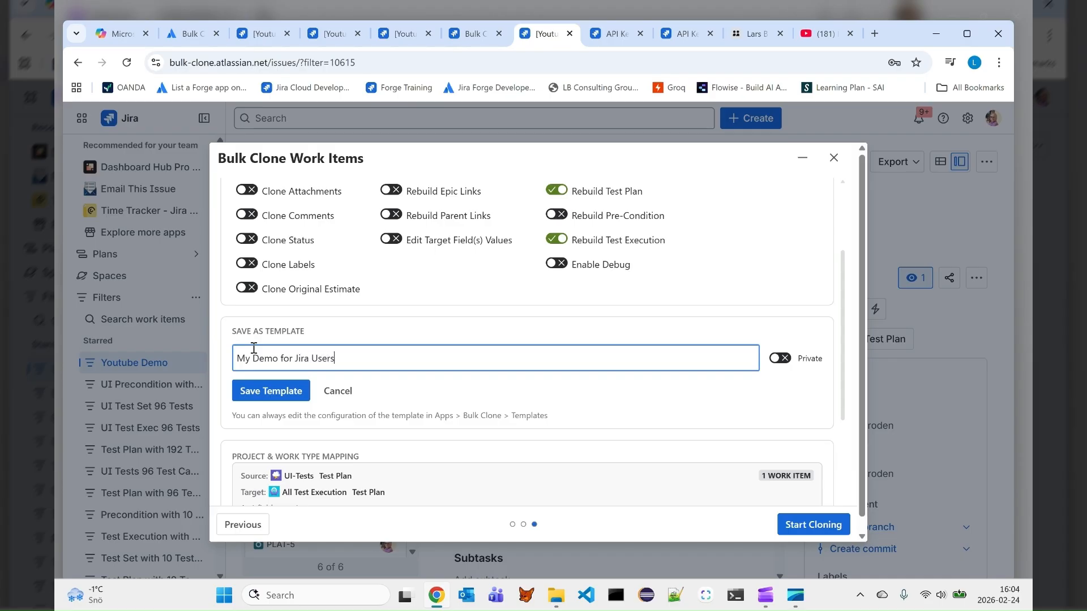
left_click(268, 391)
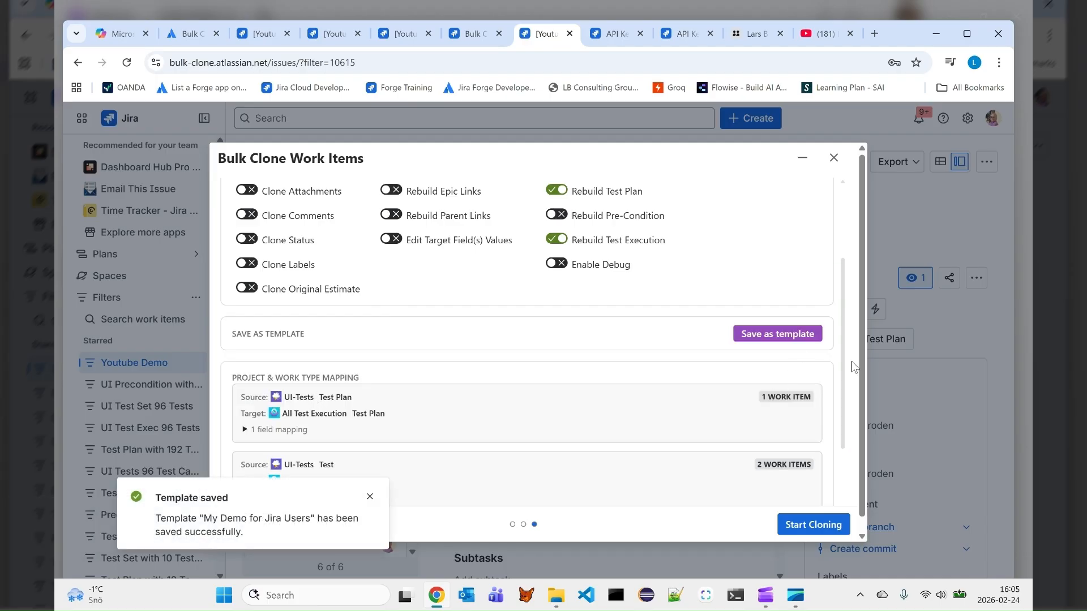
left_click(371, 497)
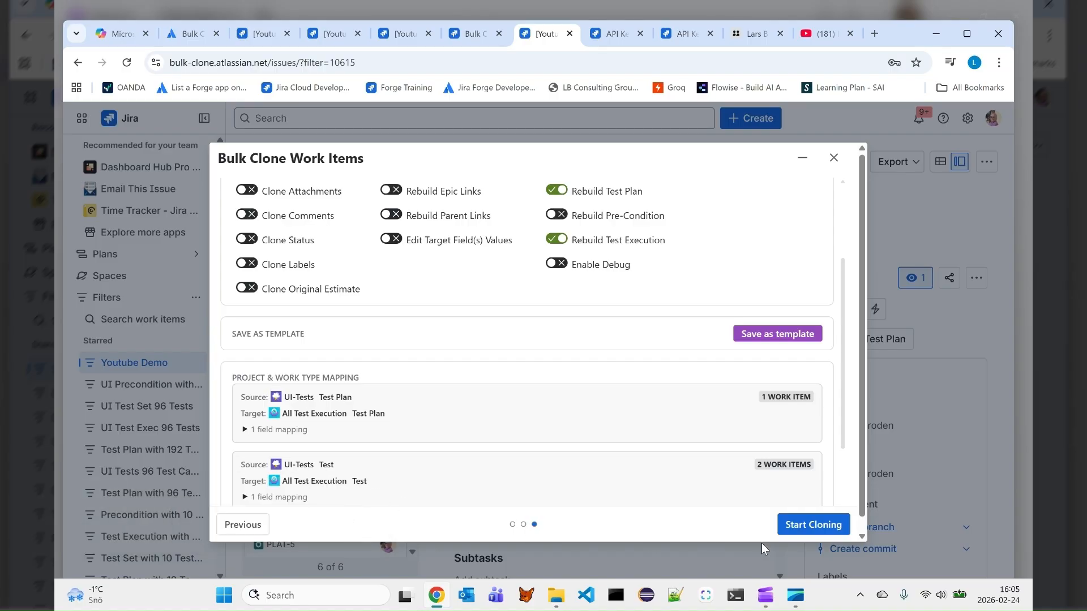
Run the bulk clone with the reviewed settings and acknowledge the finished job
left_click(807, 529)
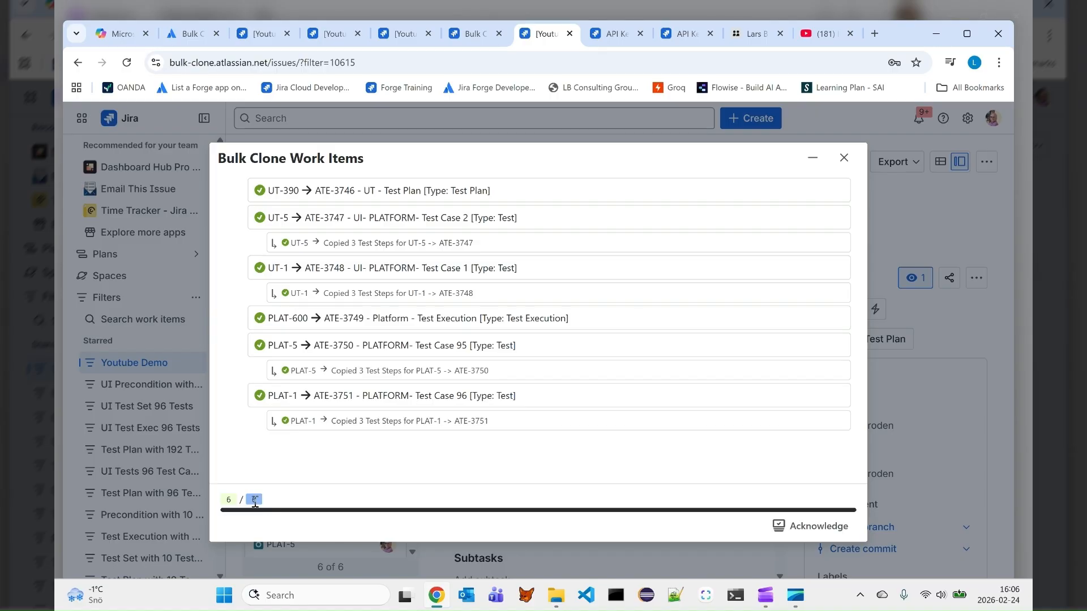
left_click(821, 527)
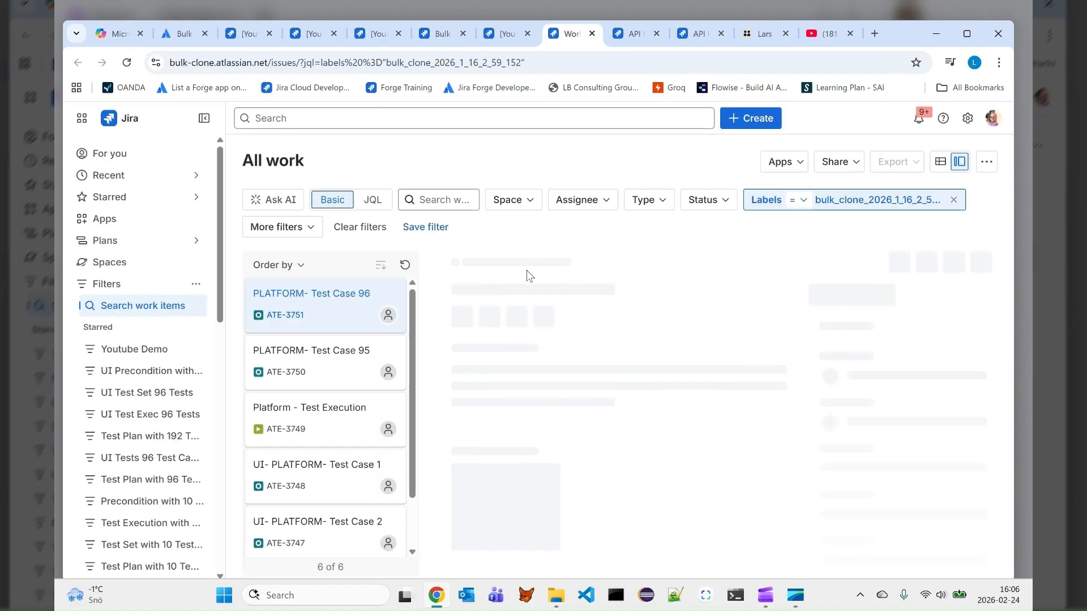
Filter the list of cloned work items to all standard work types
left_click(661, 204)
left_click(668, 294)
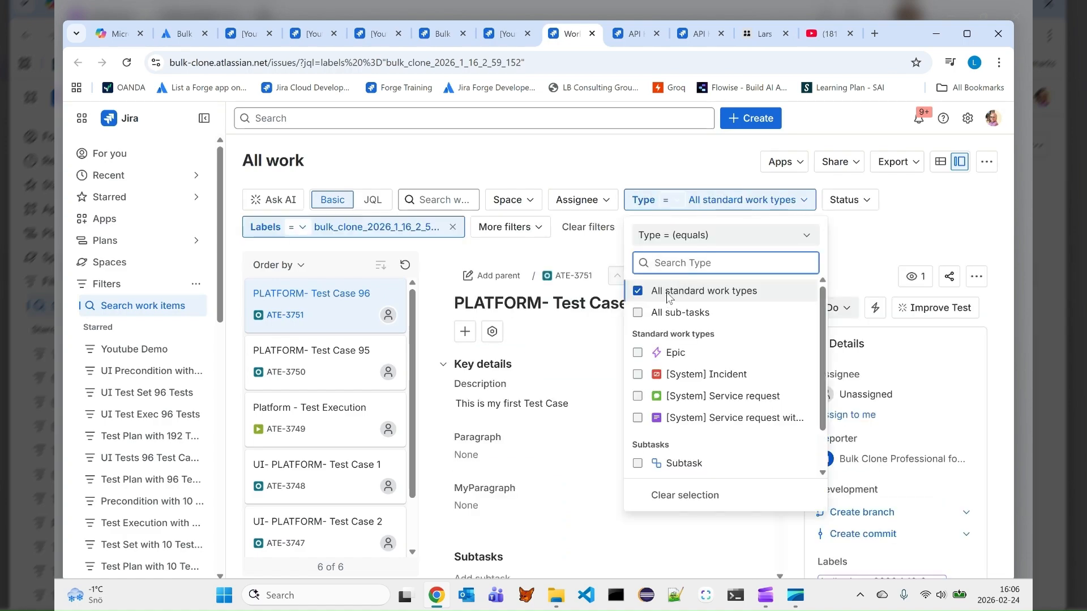
left_click(437, 295)
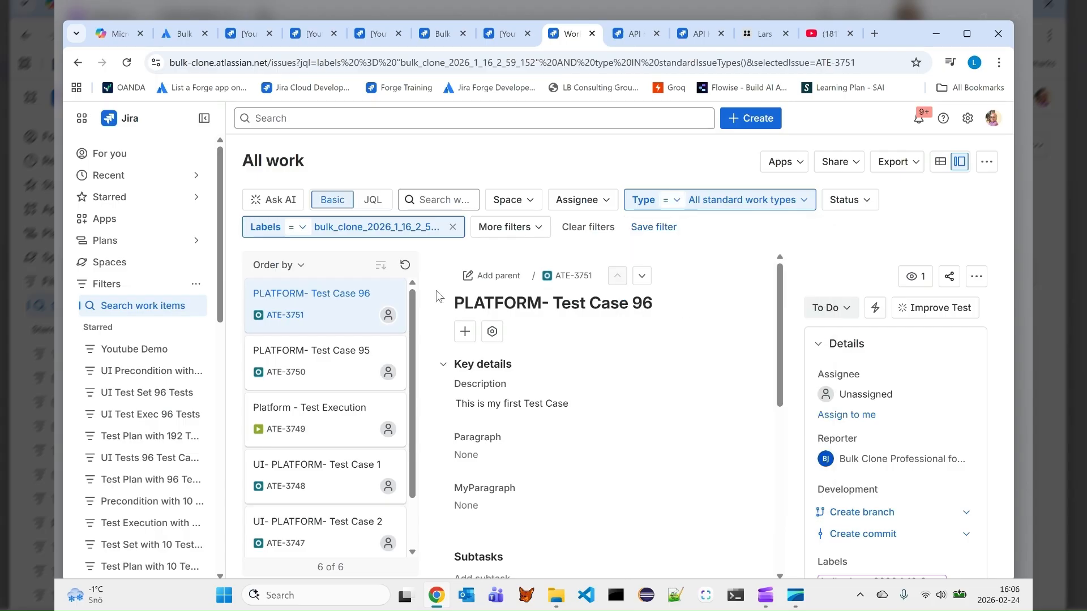
Open the cloned Platform - Test Execution work item and examine its associated tests
left_click(280, 408)
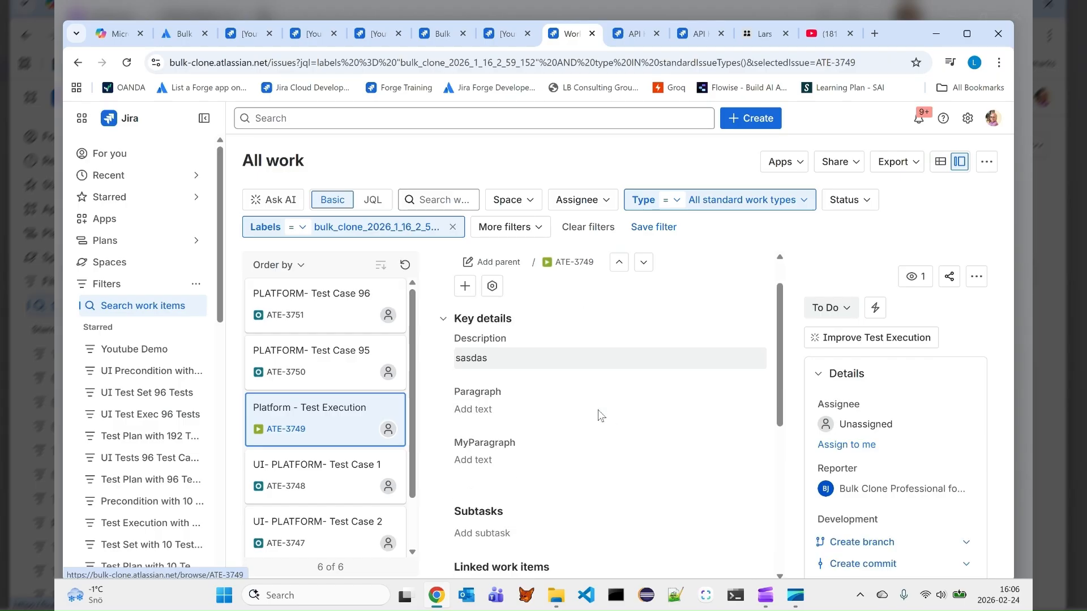
scroll(597, 410, "down", 4)
scroll(586, 395, "down", 2)
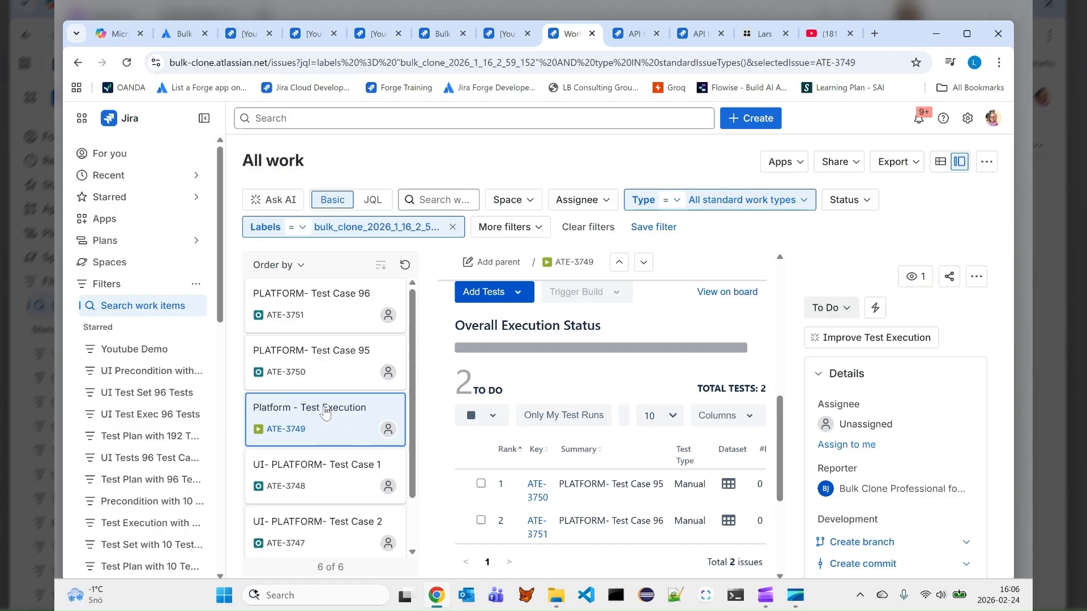
Open the cloned UT - Test Plan work item and examine its associated tests
scroll(333, 413, "down", 2)
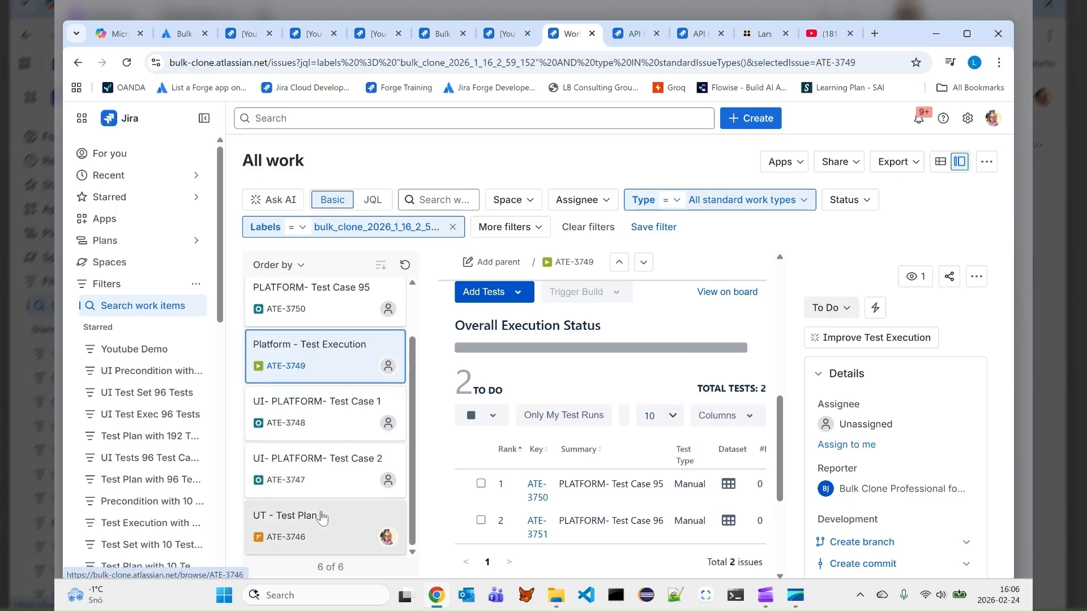
left_click(341, 508)
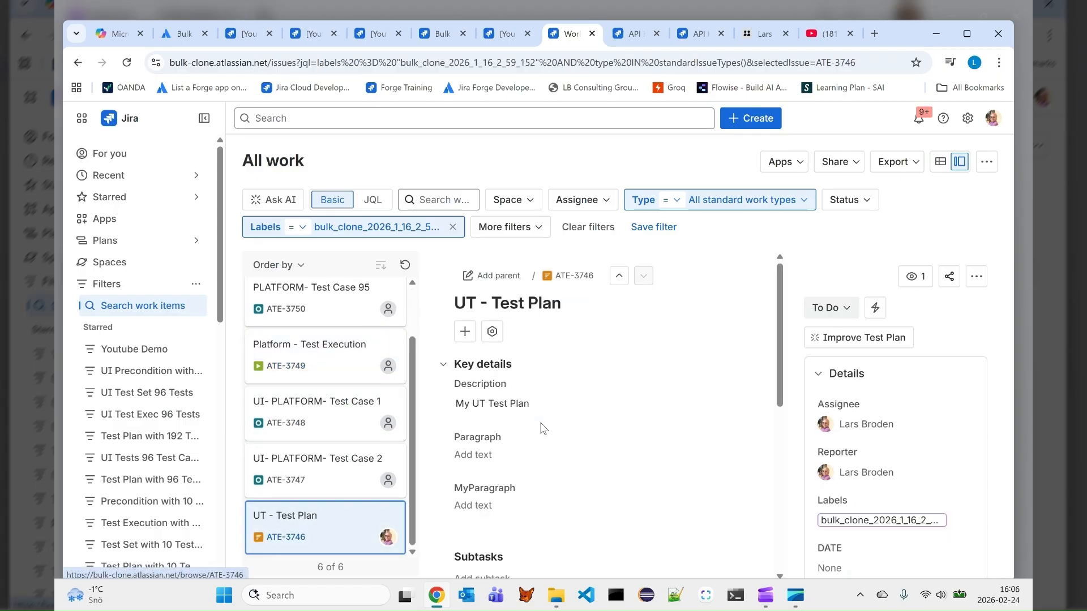
scroll(540, 422, "down", 3)
scroll(549, 422, "down", 3)
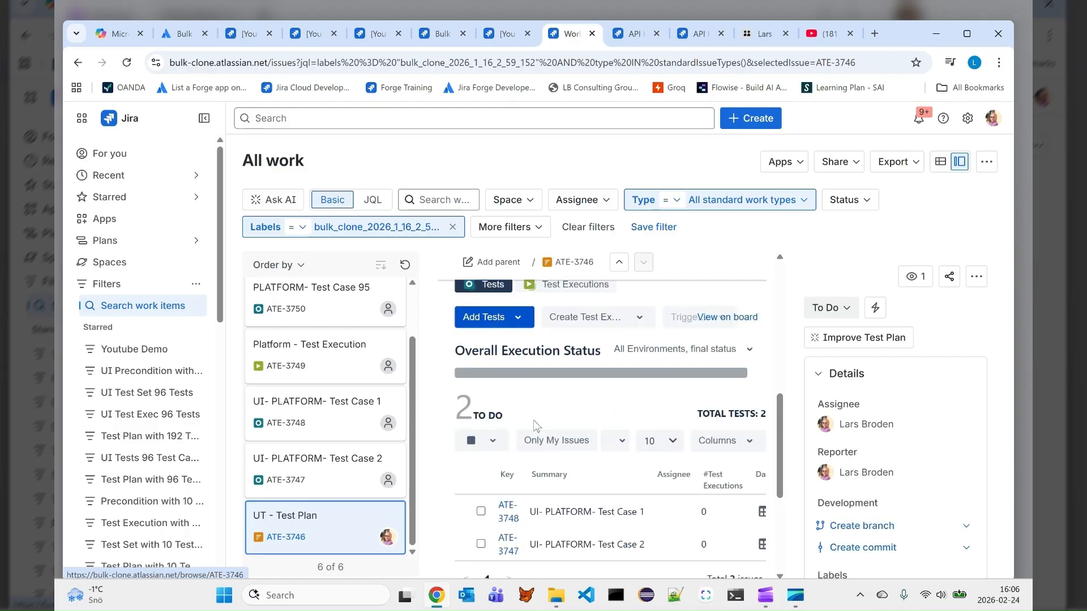
scroll(510, 396, "down", 3)
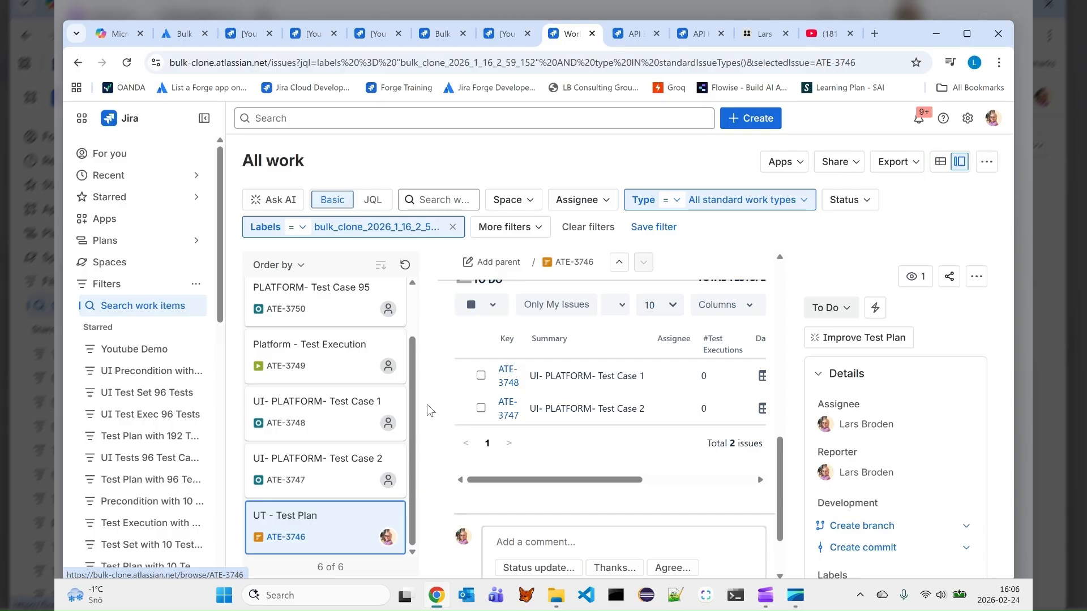
scroll(340, 425, "up", 2)
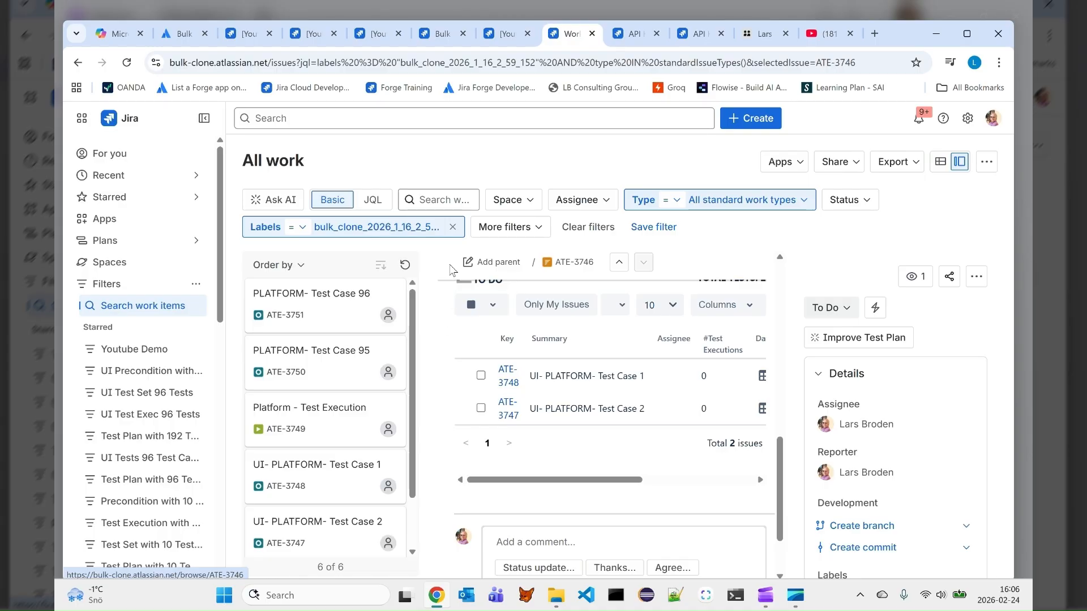
Open the usage dashboard of the production Bulk Clone app and set its start date to 2026-01-23
left_click(128, 222)
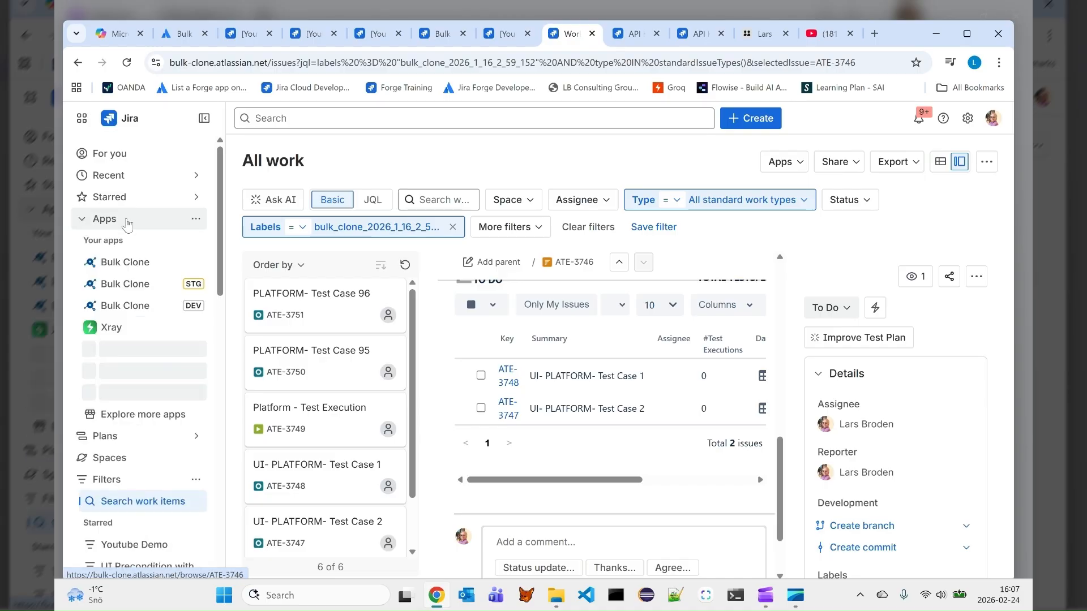
left_click(131, 260)
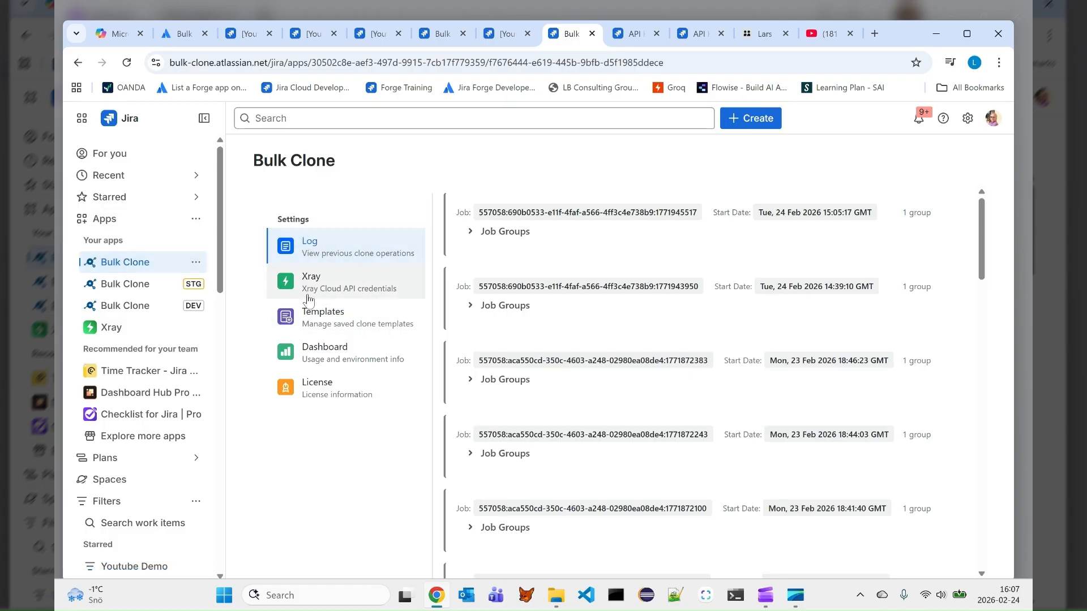
left_click(322, 354)
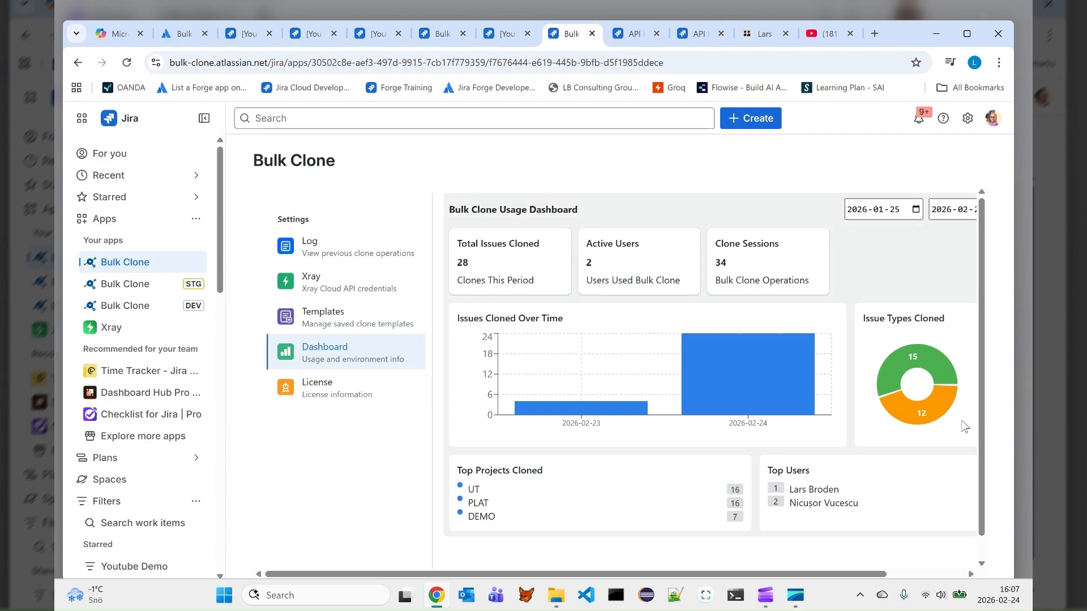
left_click(895, 209)
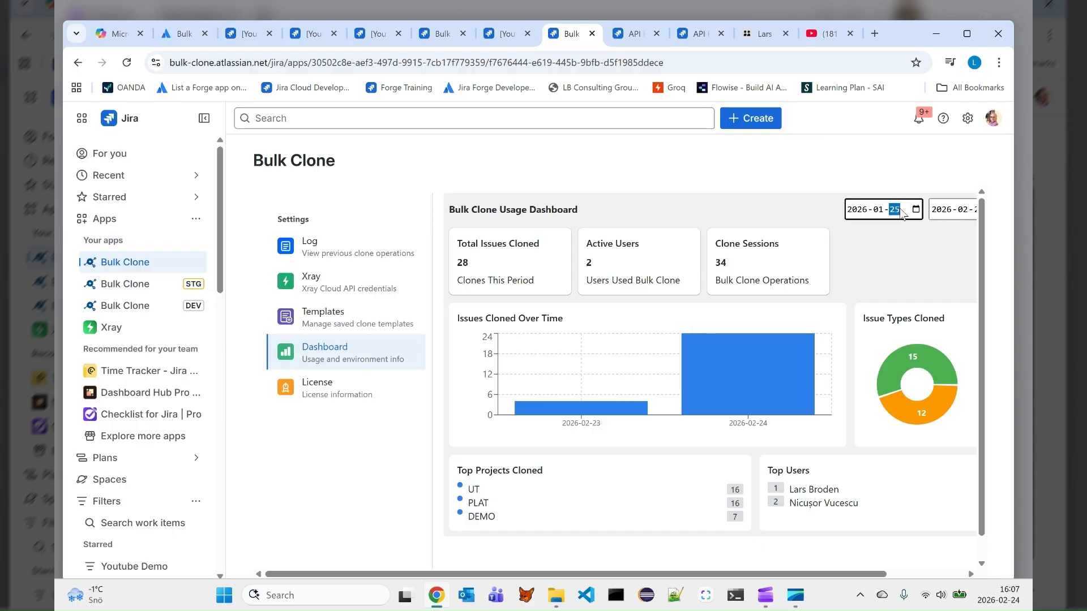
left_click(913, 211)
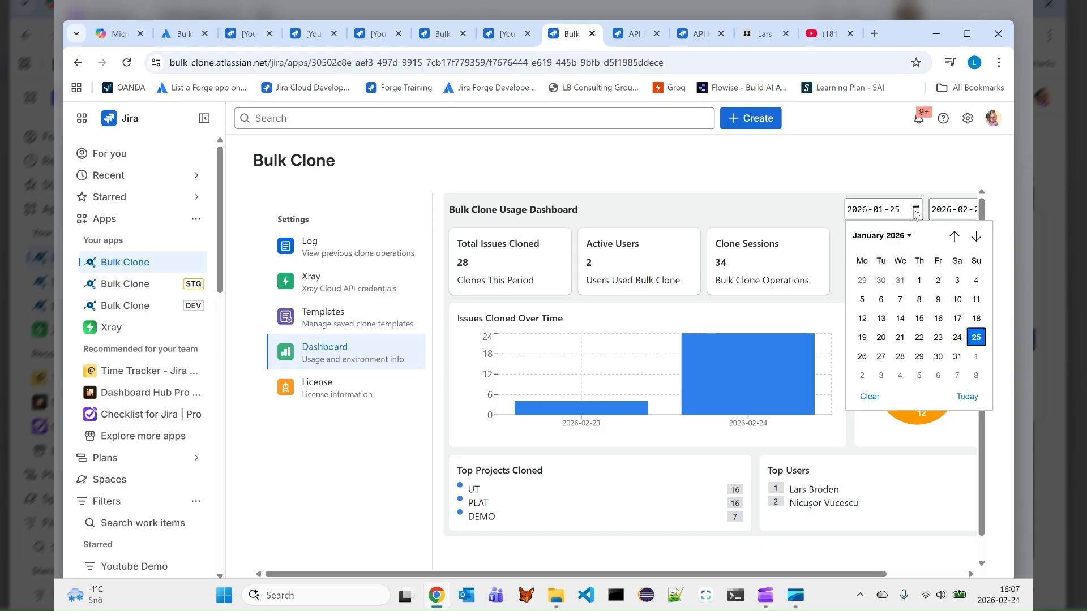
left_click(934, 338)
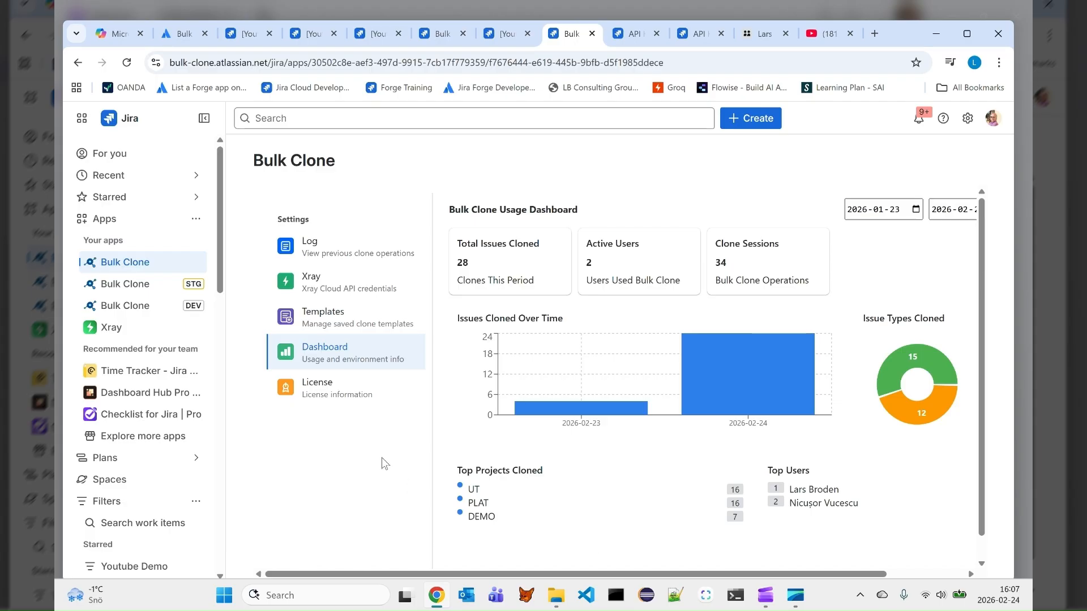
Open the saved clone templates and inspect the feature settings and mappings of My Demo for Jira Users
left_click(326, 319)
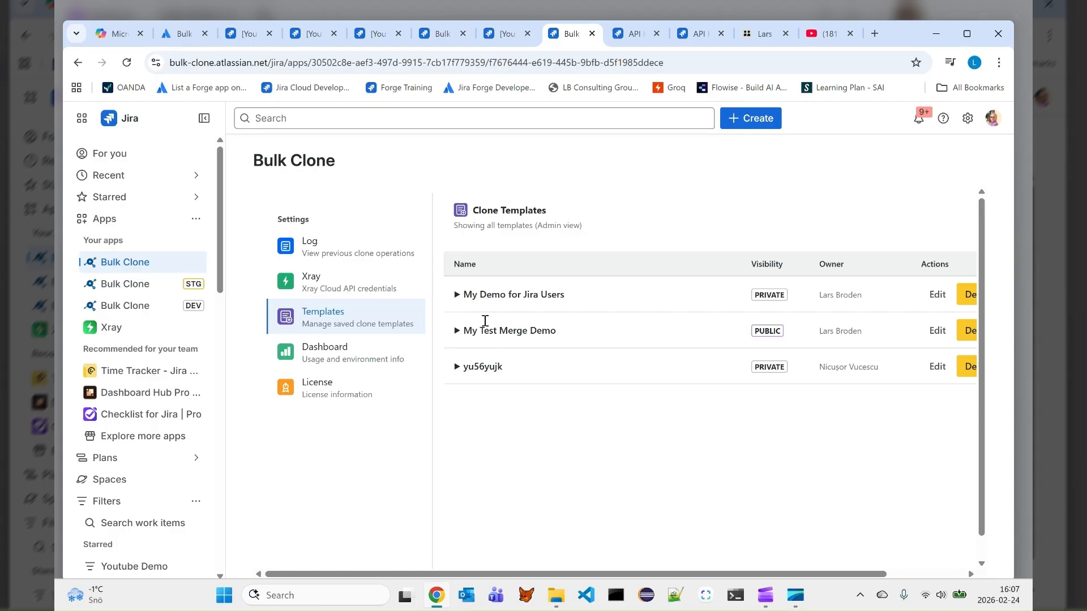
left_click(456, 295)
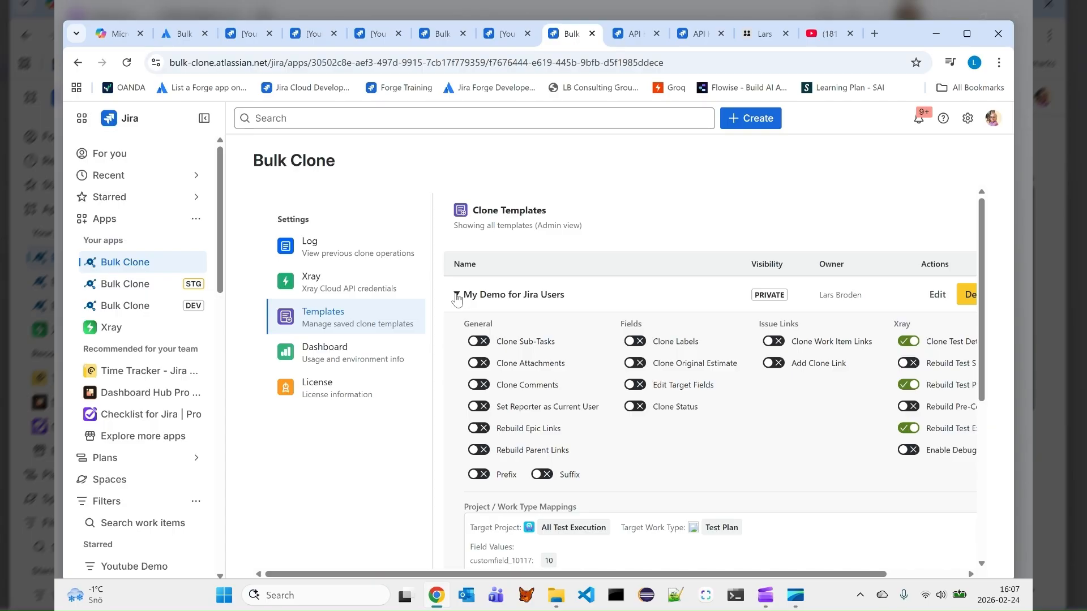
left_click(456, 295)
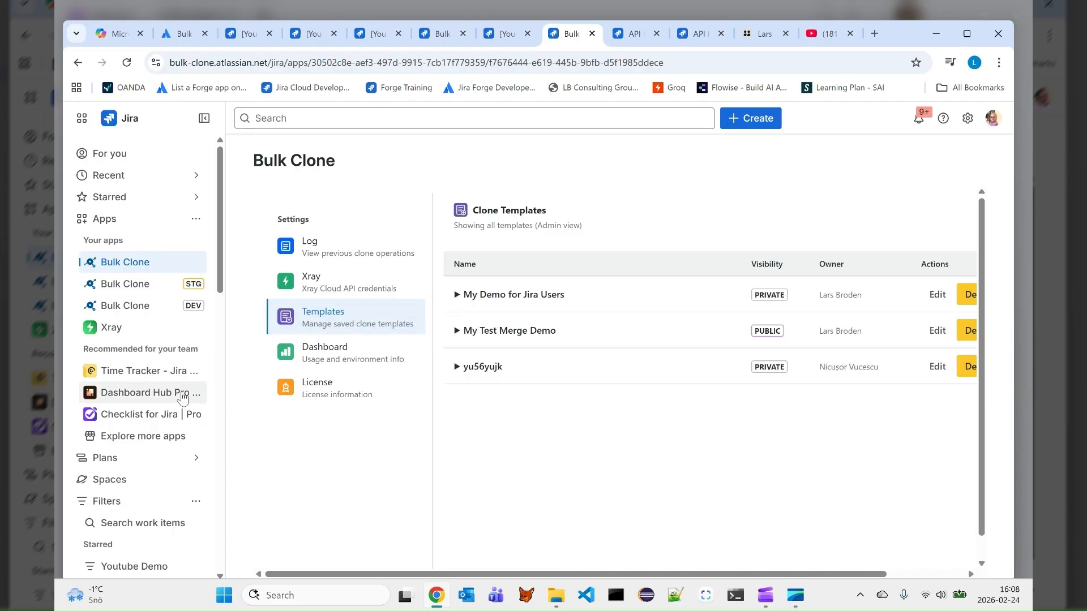
Open the starred Youtube Demo filter and start the production version of Bulk Clone on its work items
scroll(161, 443, "down", 3)
scroll(161, 444, "down", 2)
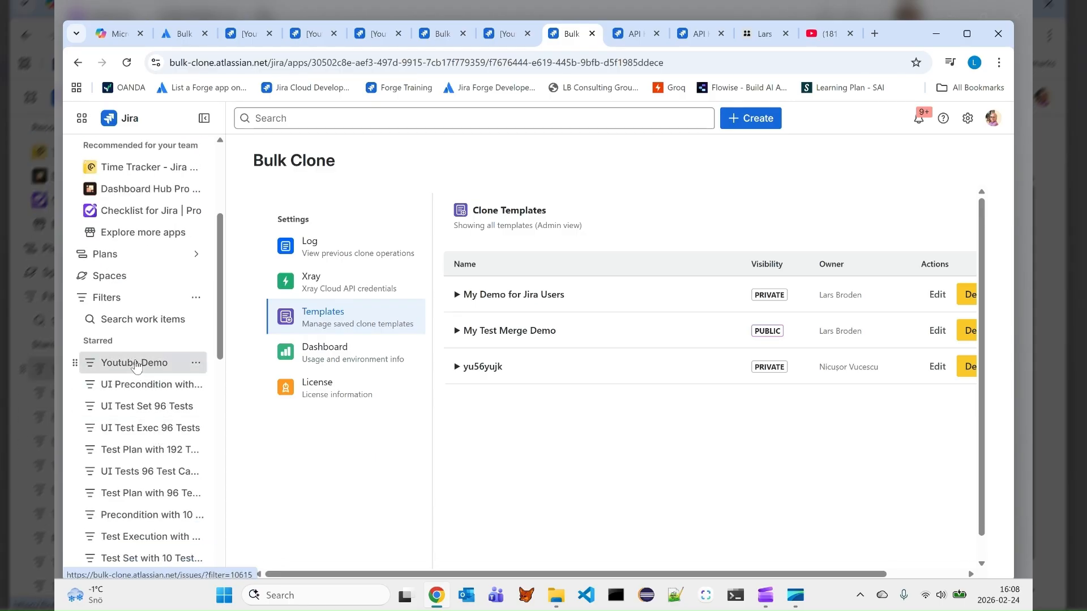
left_click(140, 358)
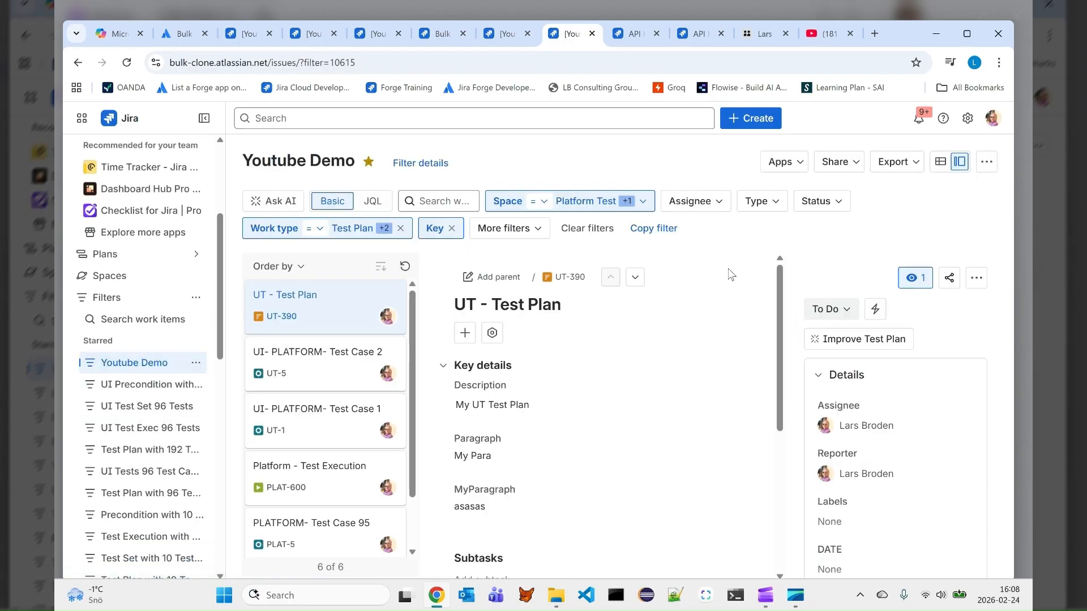
left_click(790, 166)
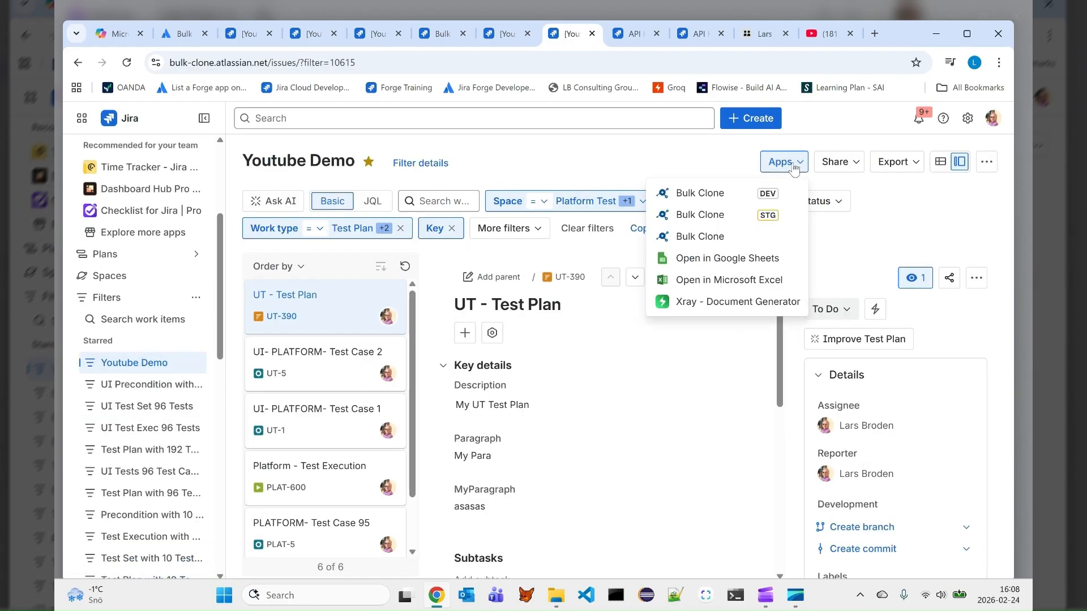
left_click(705, 237)
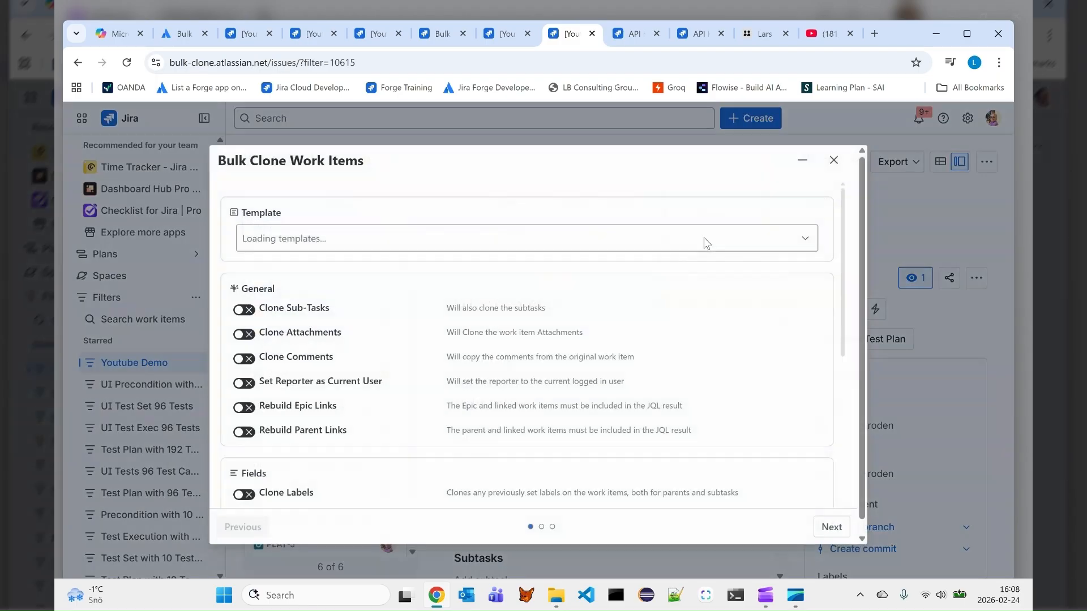
Load the My Demo for Jira Users template, review the prefilled Xray and output options, and close the clone dialog without cloning
left_click(808, 241)
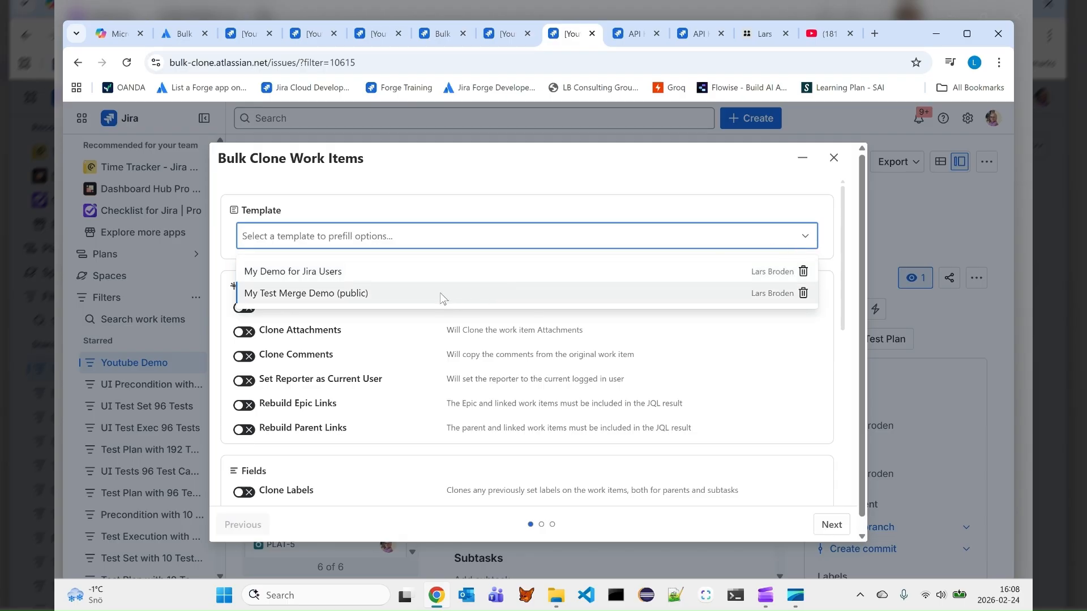
left_click(415, 278)
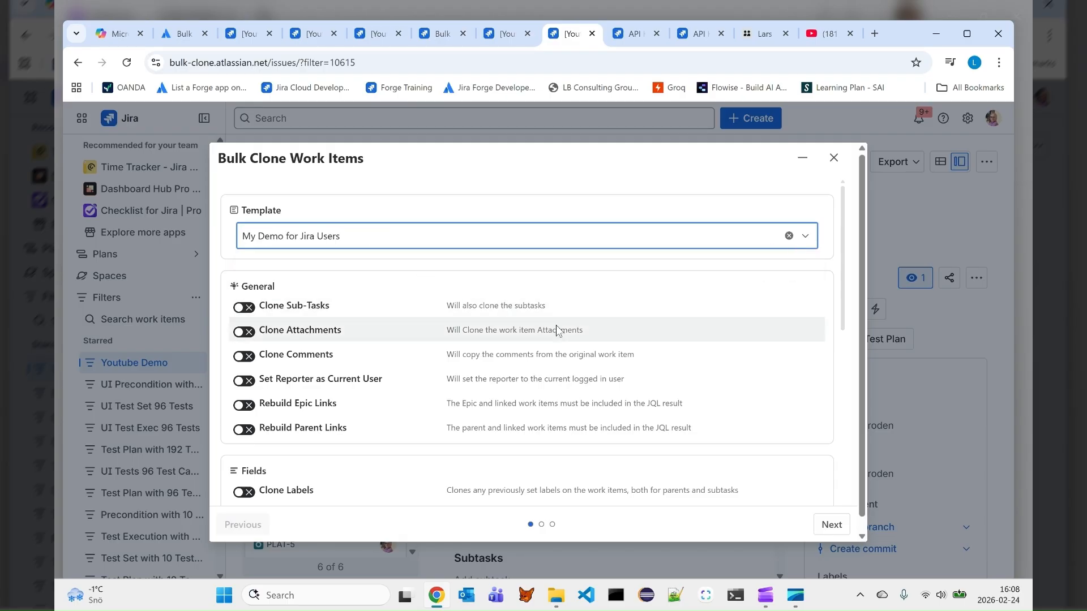
scroll(613, 359, "down", 8)
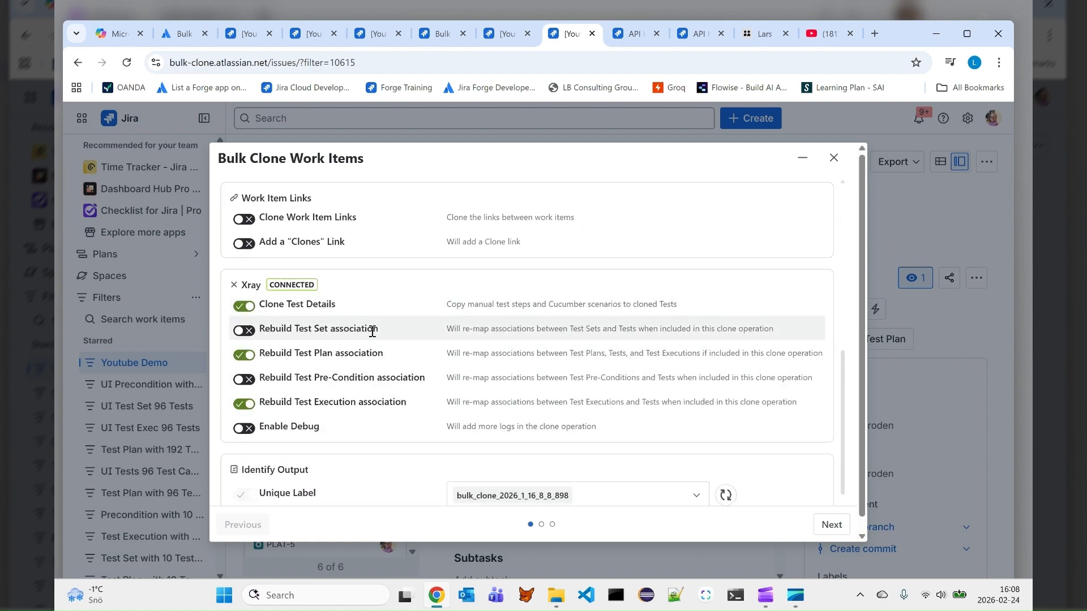
scroll(374, 340, "down", 2)
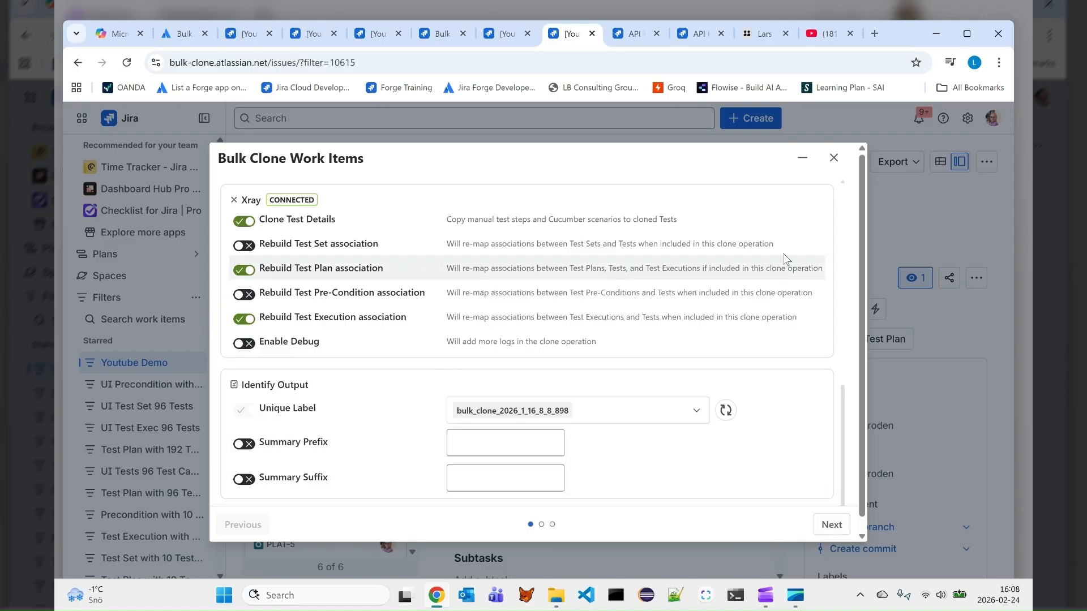
left_click(834, 158)
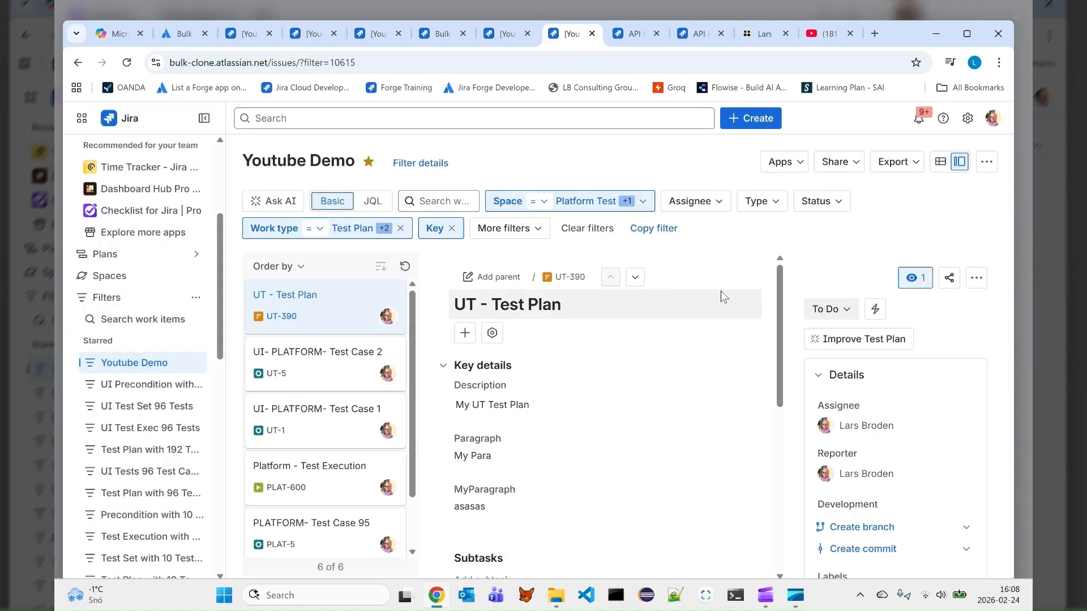